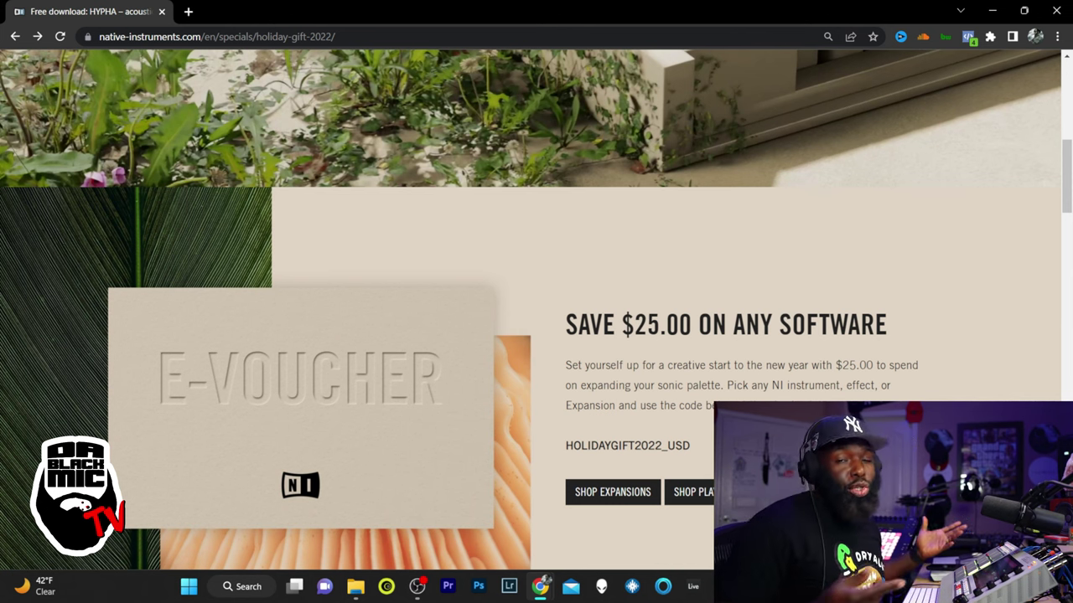
Review the Native Instruments holiday gift page, covering the iZotope discount, the free HYPHA download, the competition and the terms.
scroll(856, 386, "down", 7)
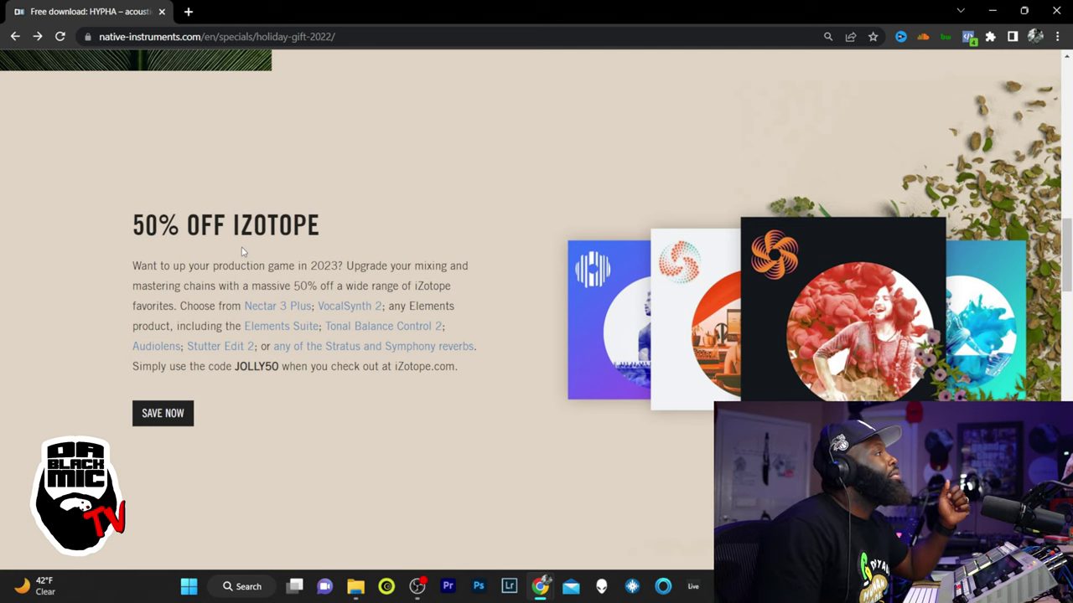
scroll(242, 252, "down", 2)
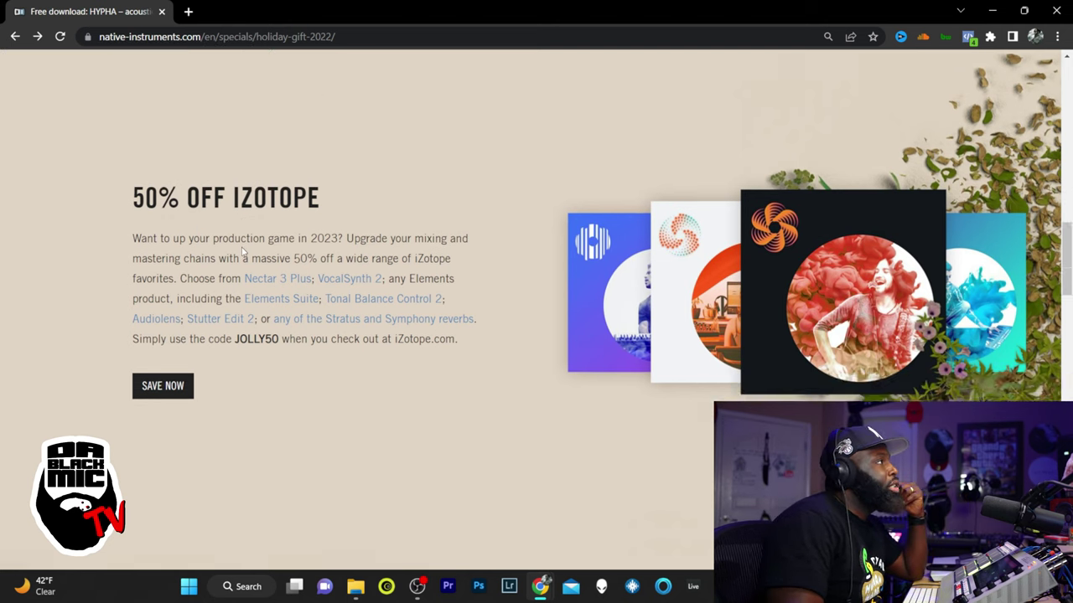
scroll(243, 251, "down", 5)
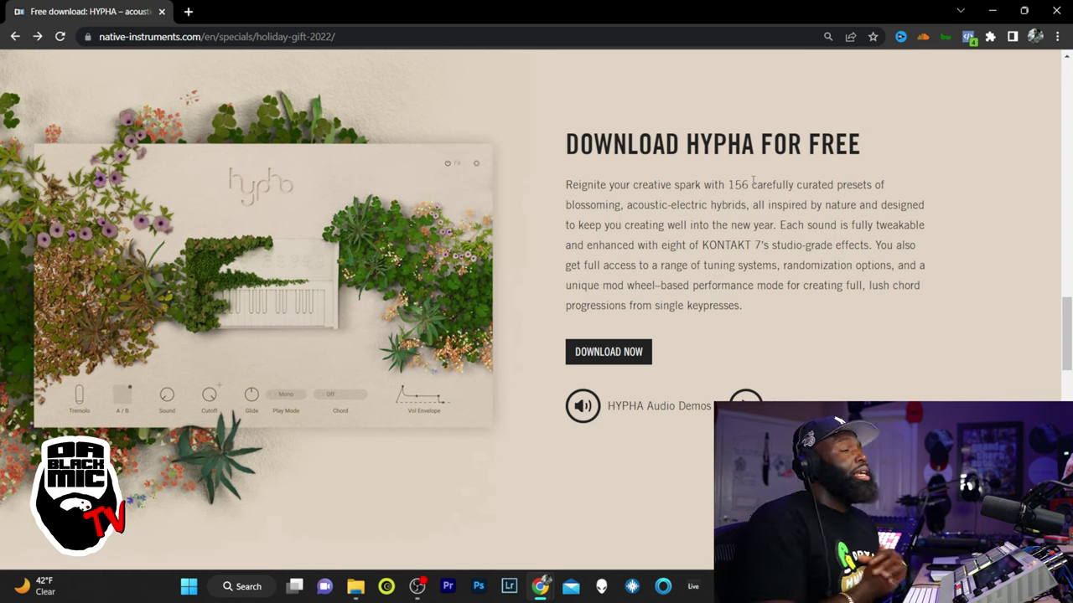
scroll(738, 193, "down", 3)
scroll(679, 254, "up", 3)
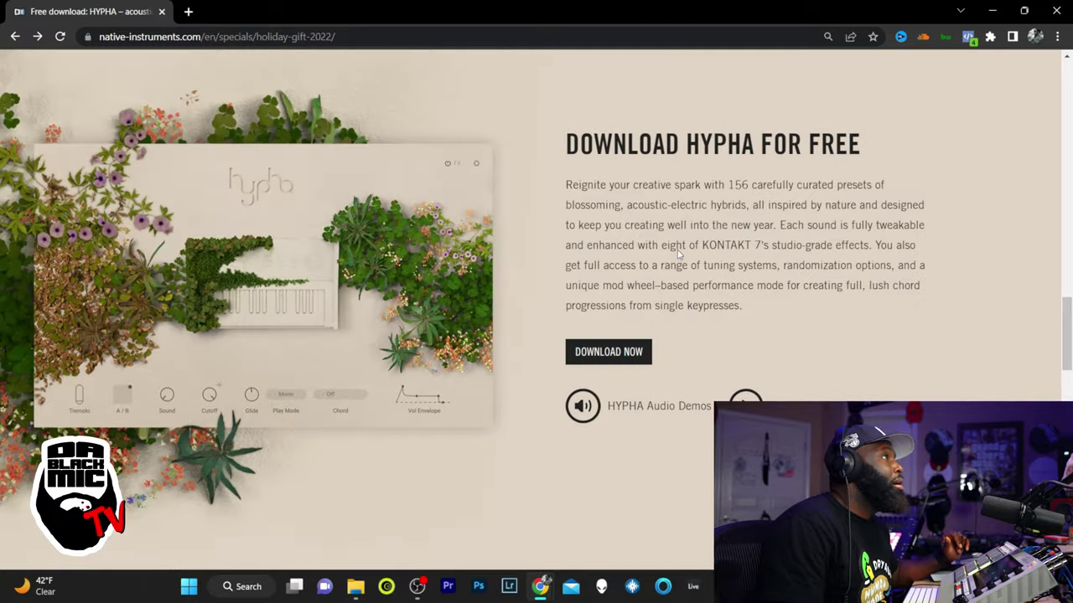
scroll(679, 323, "down", 1)
scroll(680, 325, "down", 5)
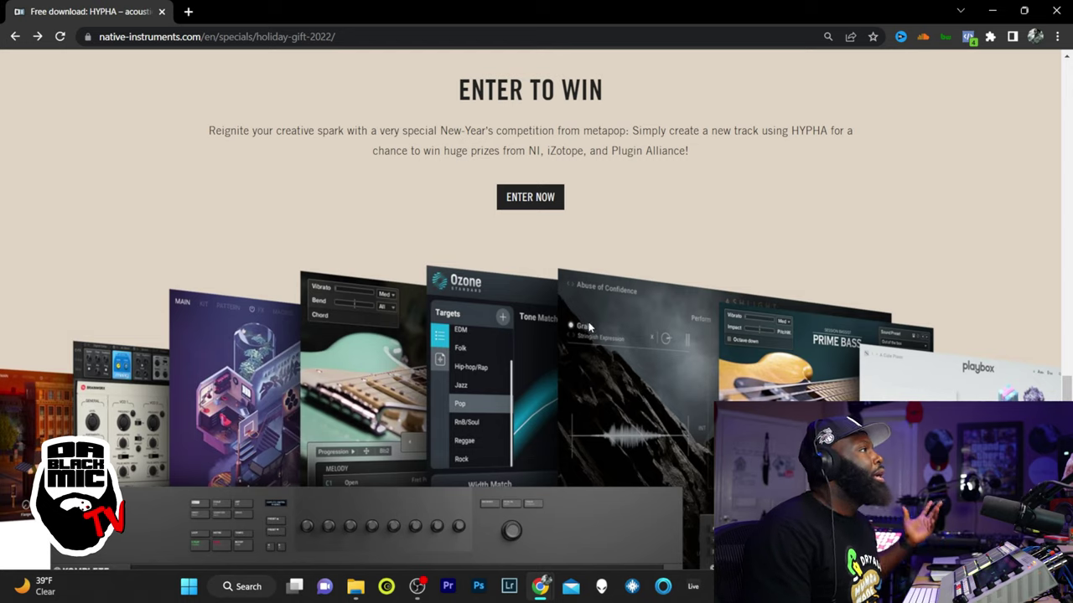
scroll(589, 328, "down", 3)
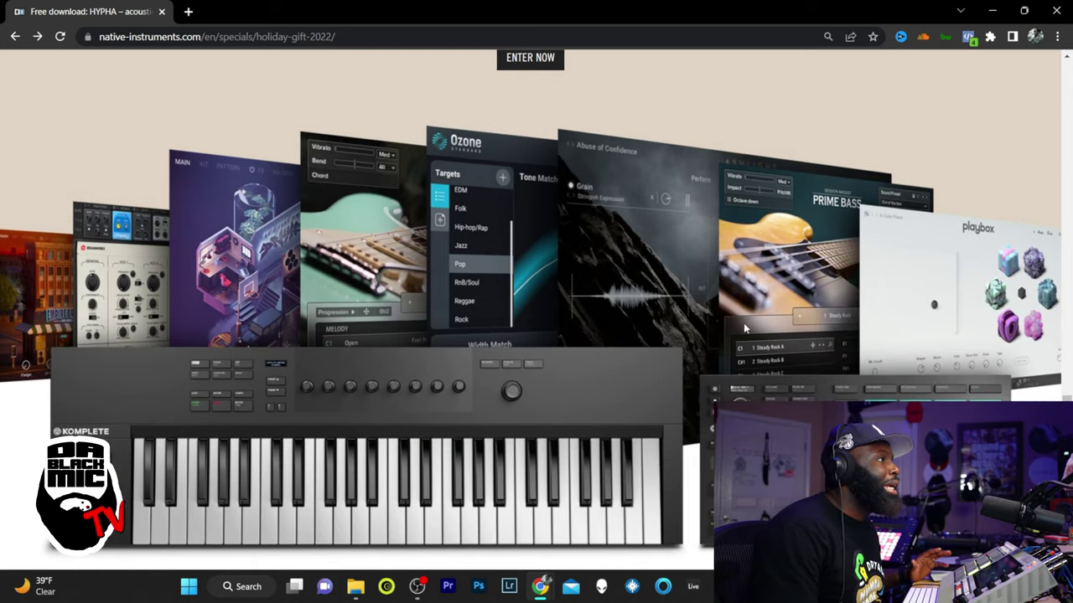
scroll(747, 321, "down", 2)
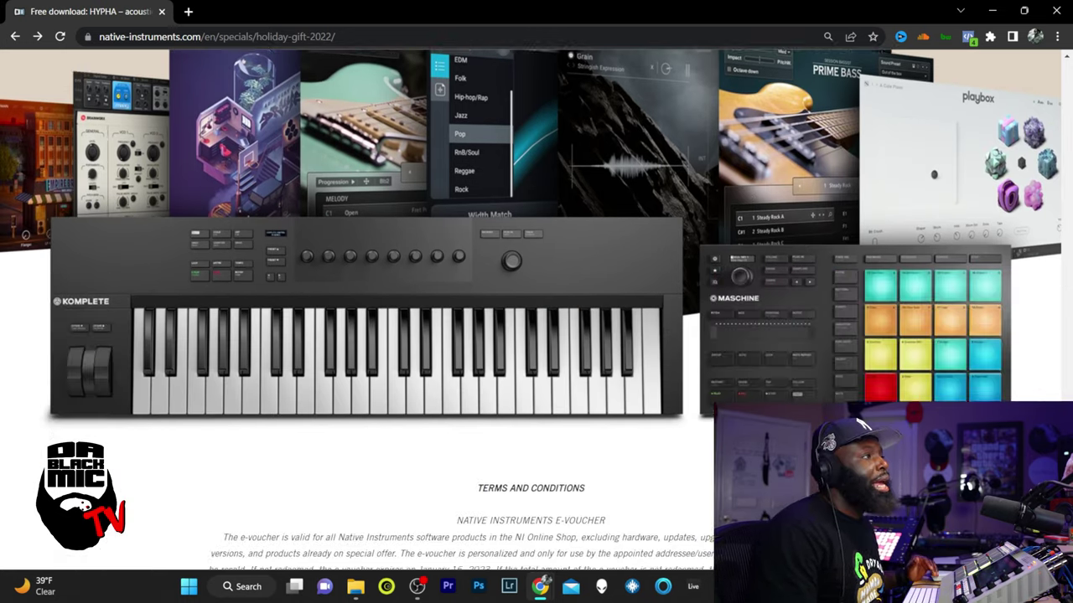
scroll(825, 369, "down", 3)
scroll(826, 374, "down", 4)
scroll(822, 377, "up", 5)
scroll(819, 379, "up", 5)
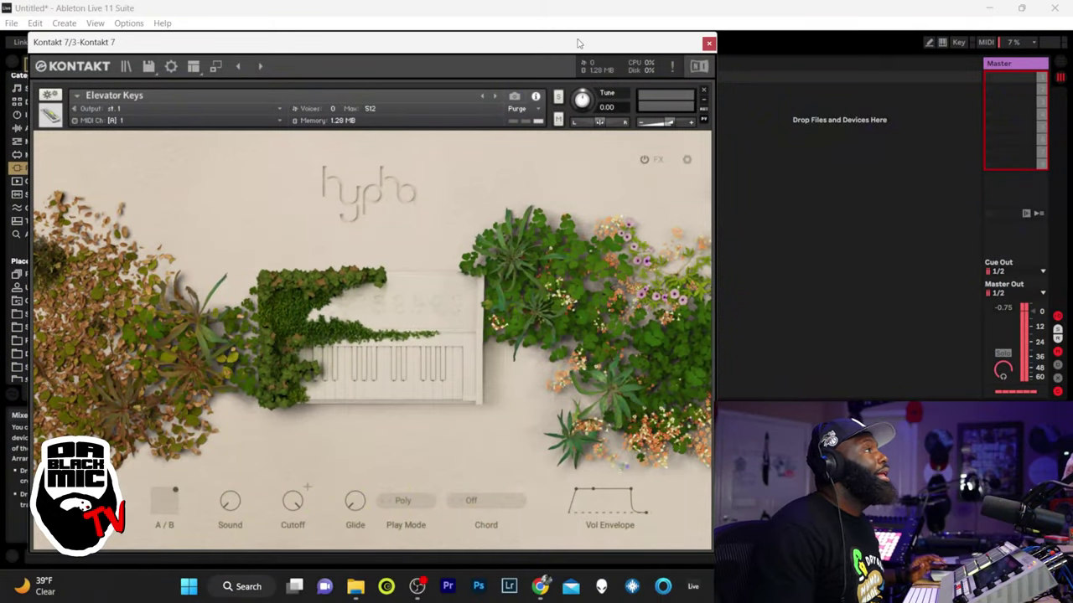
left_click_drag(540, 49, 605, 36)
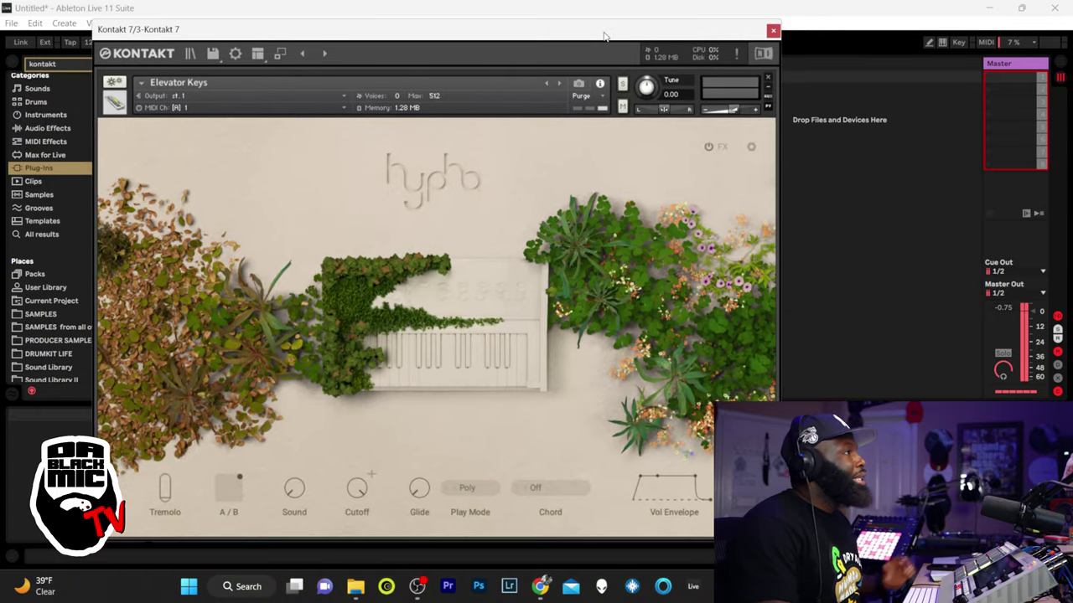
left_click_drag(550, 37, 539, 108)
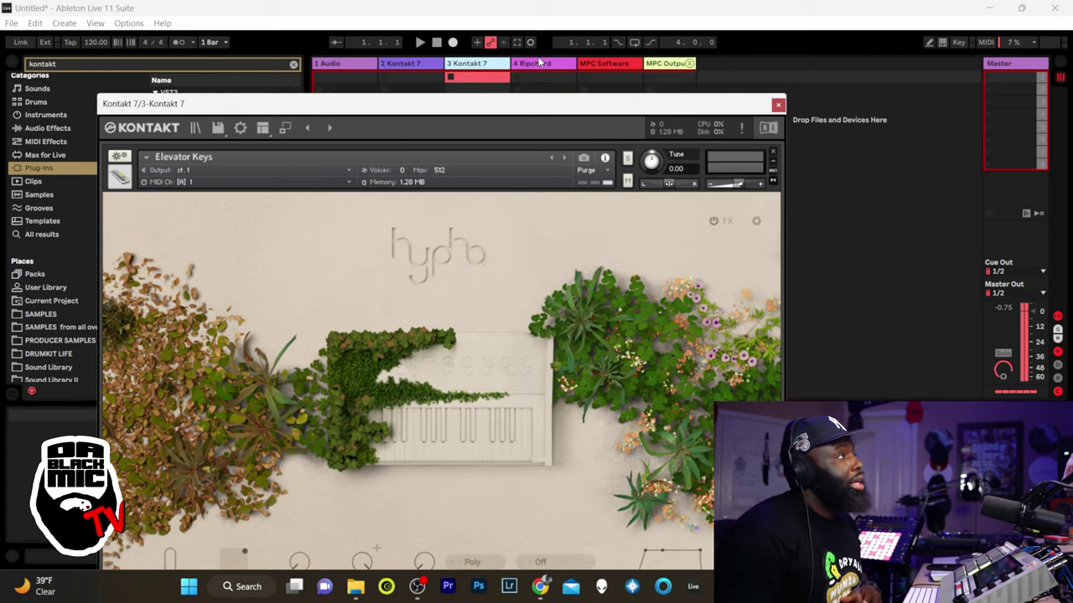
left_click_drag(529, 95, 517, 82)
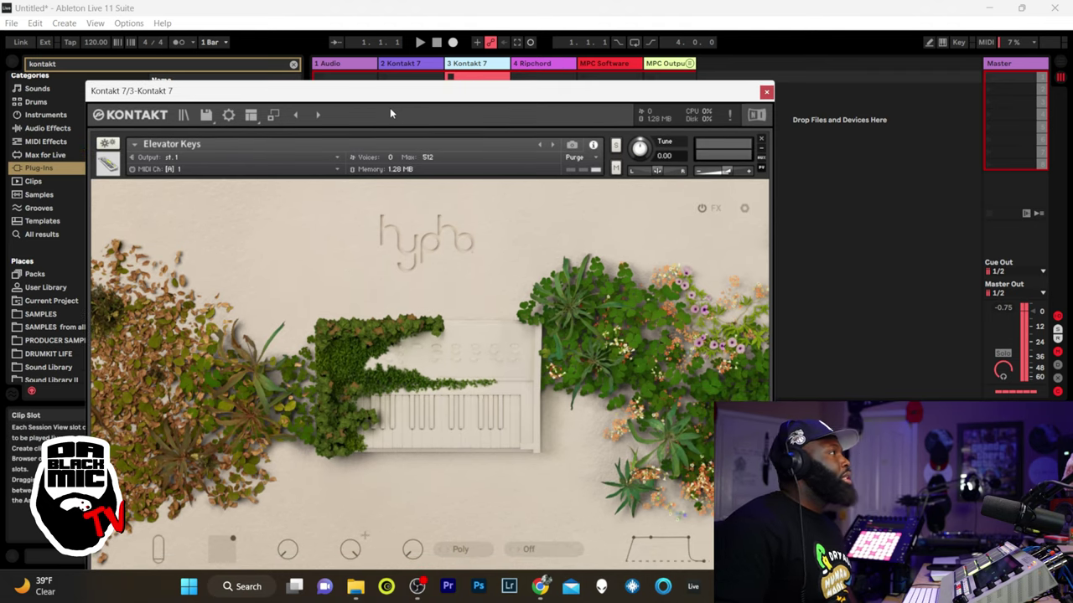
left_click_drag(348, 94, 313, 50)
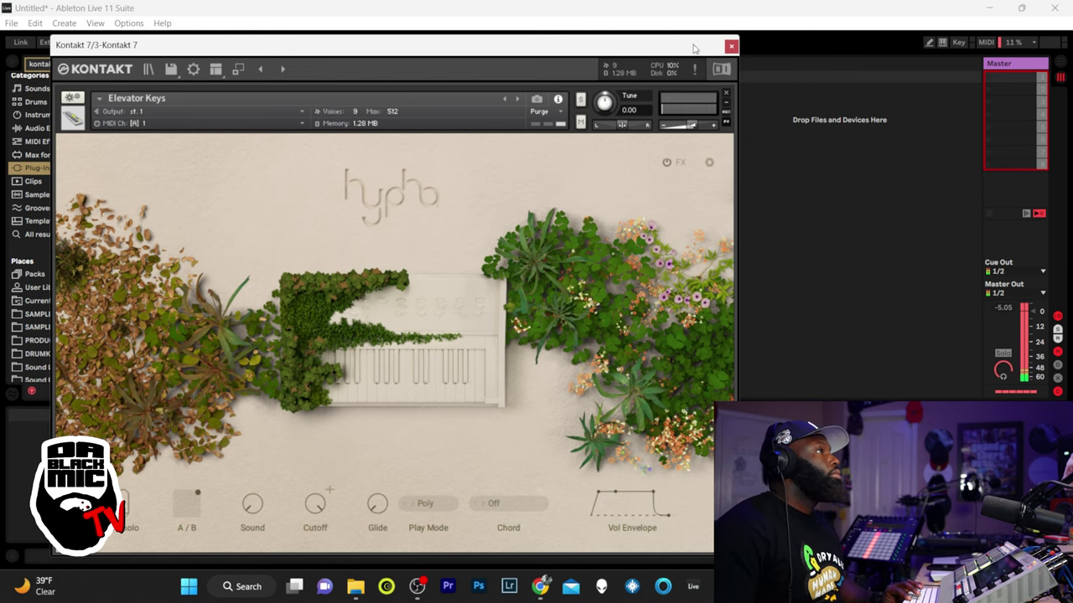
Move the Kontakt 7 window clear of the mixer and arm the 3 Kontakt 7 track for recording.
key("ctrl+alt+p")
left_click(643, 469)
left_click(642, 467)
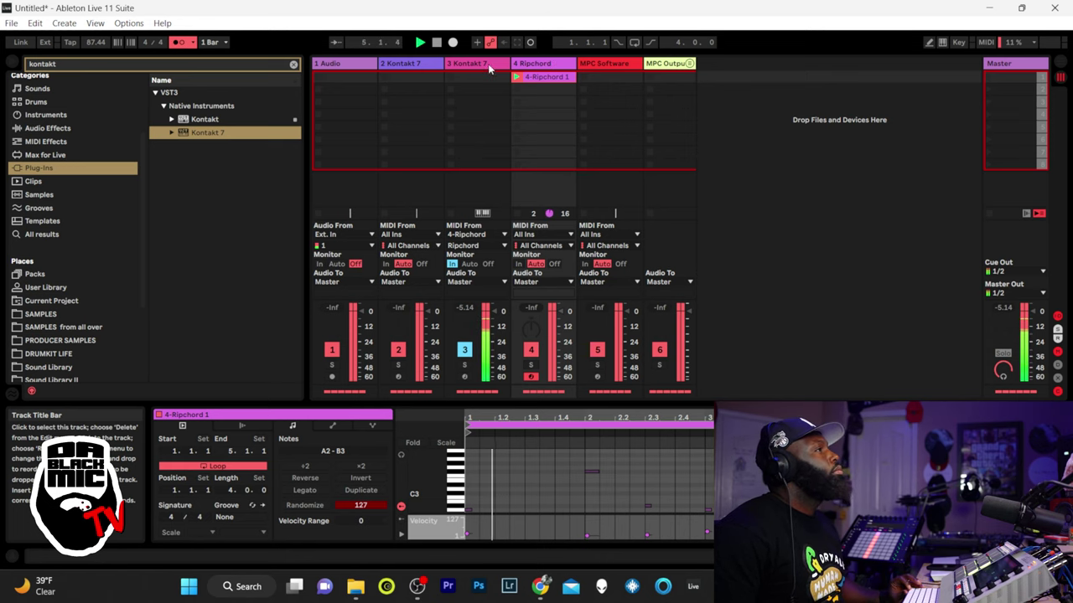
left_click(451, 64)
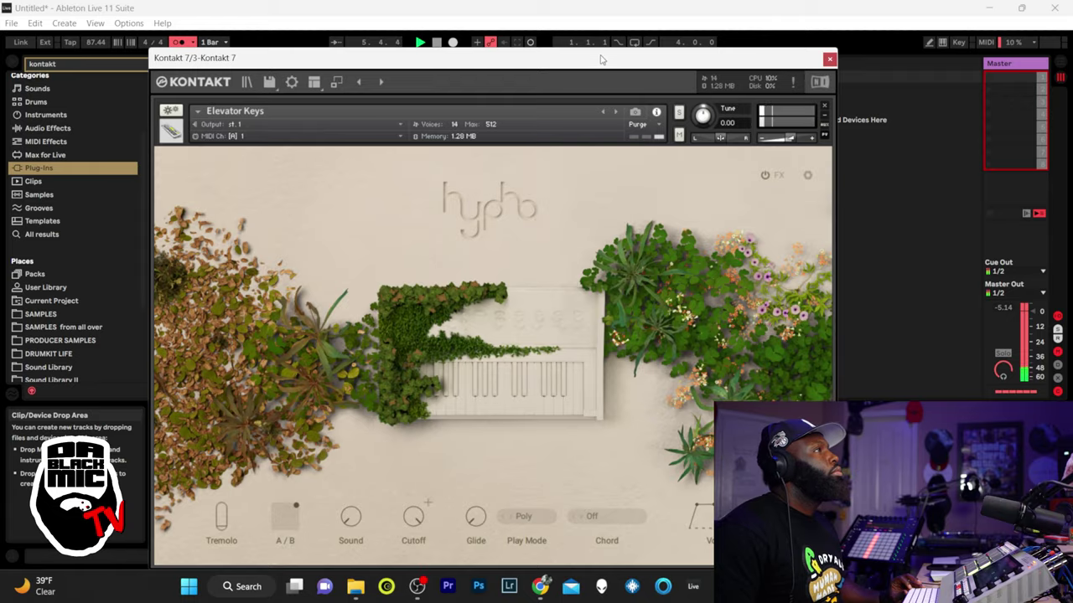
left_click_drag(603, 61, 754, 230)
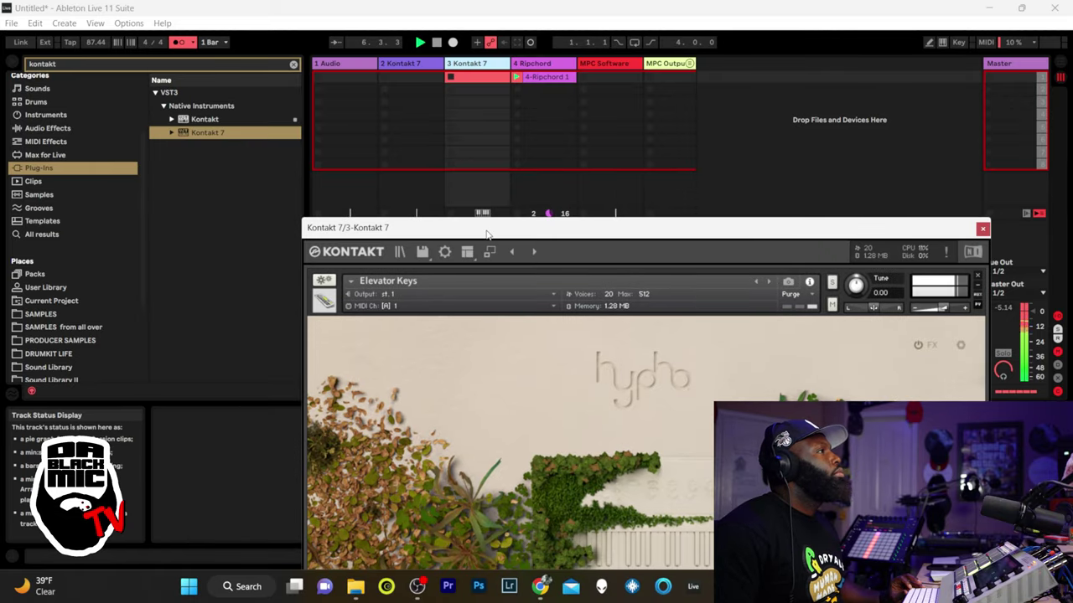
left_click_drag(480, 228, 612, 386)
left_click_drag(478, 387, 495, 437)
left_click(463, 377)
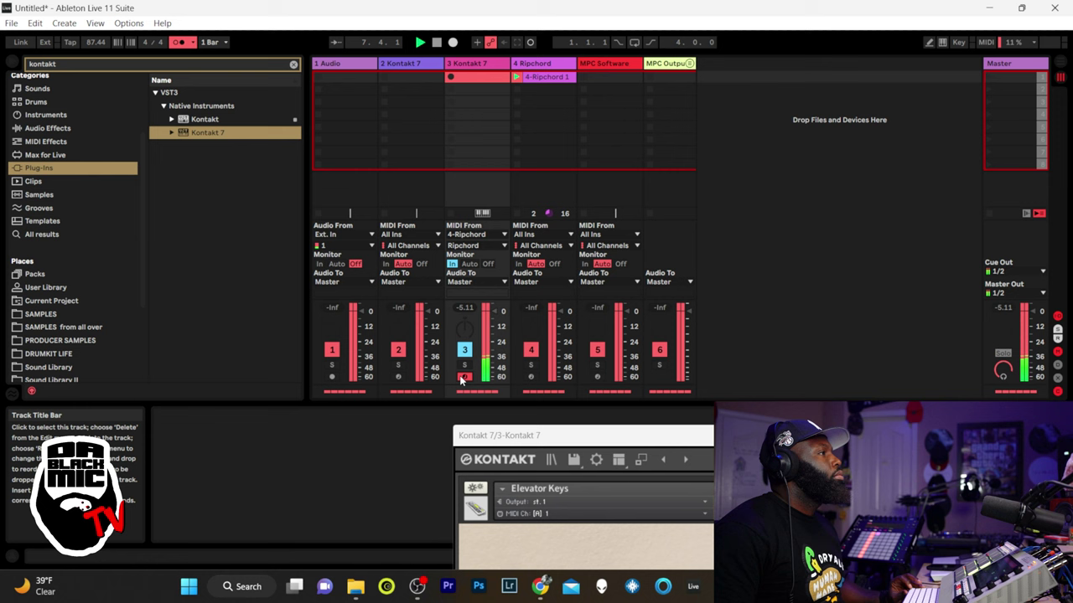
Record a MIDI clip of the Elevator Keys part into the first slot of the 3 Kontakt 7 track.
left_click(451, 77)
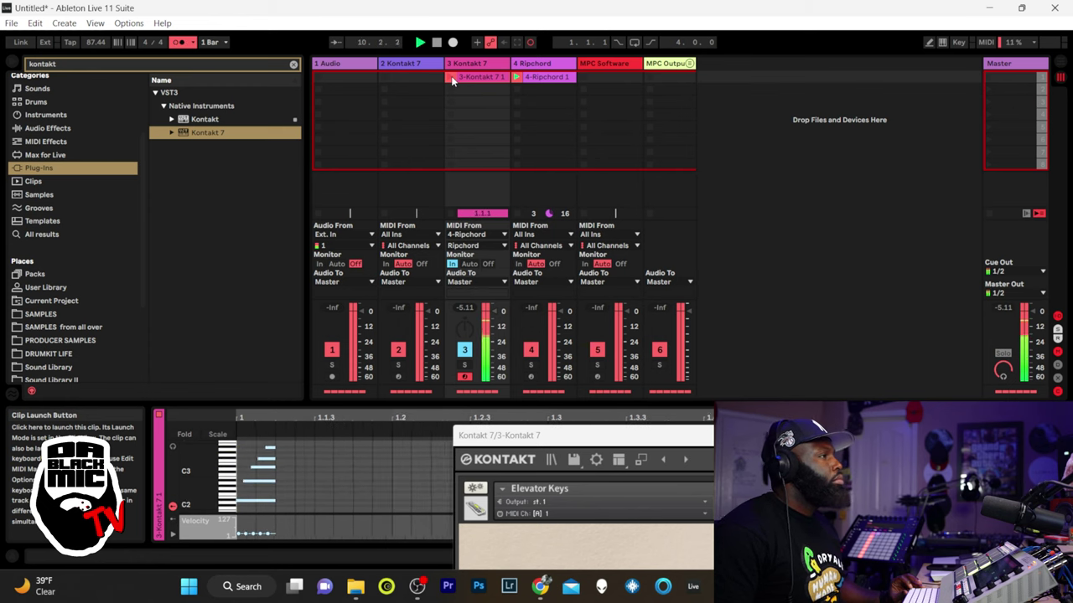
left_click_drag(584, 438, 346, 515)
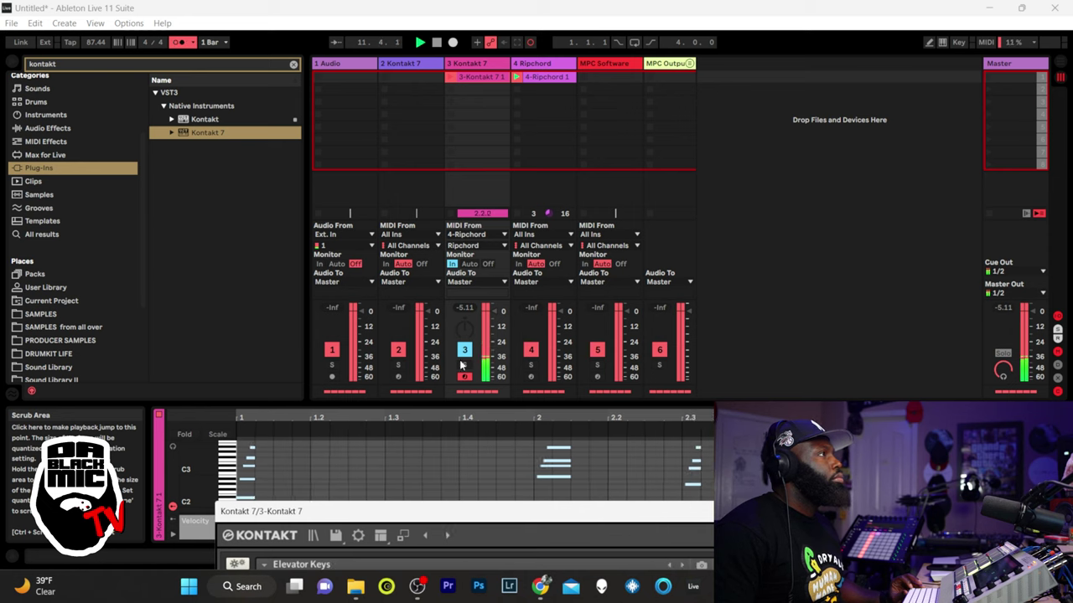
left_click(450, 80)
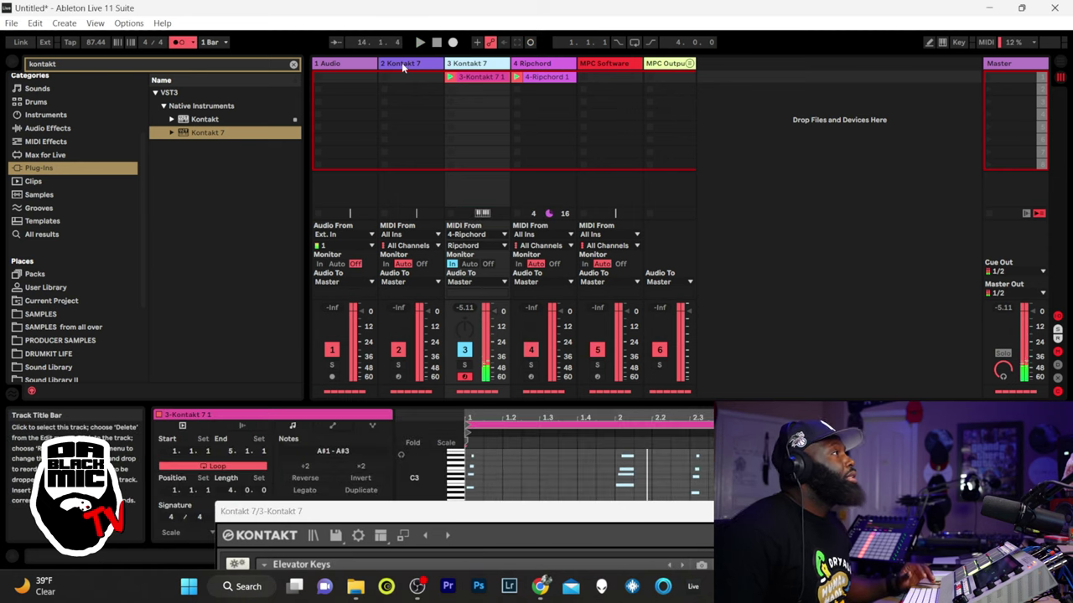
Load Hypha's Klangophone preset in Kontakt 7 on the second track and expand the plug-in to its library and multi rack view.
left_click(401, 62)
left_click_drag(424, 99, 645, 75)
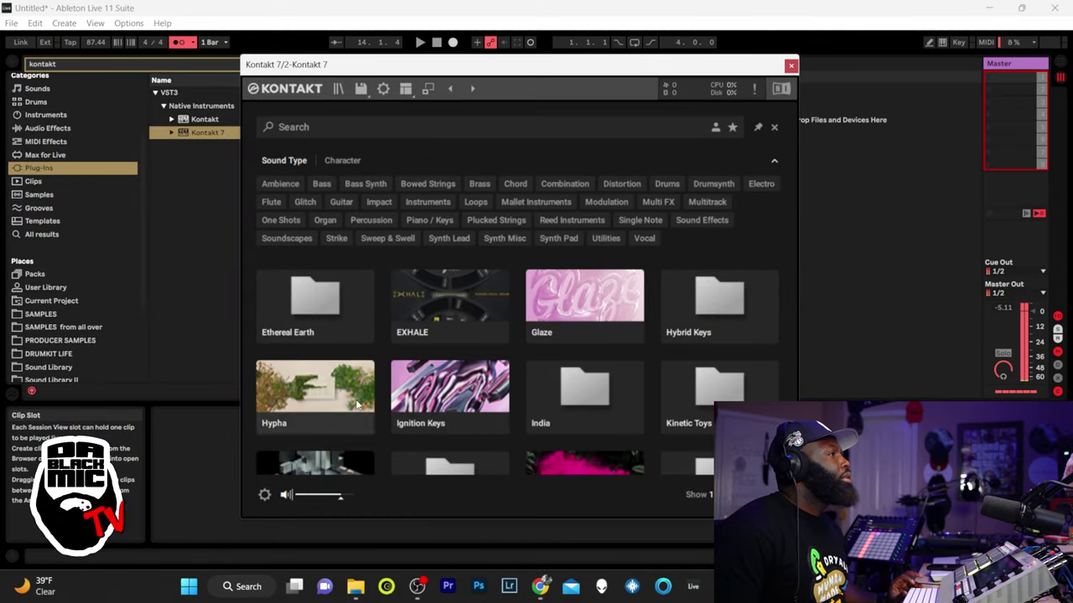
left_click(315, 392)
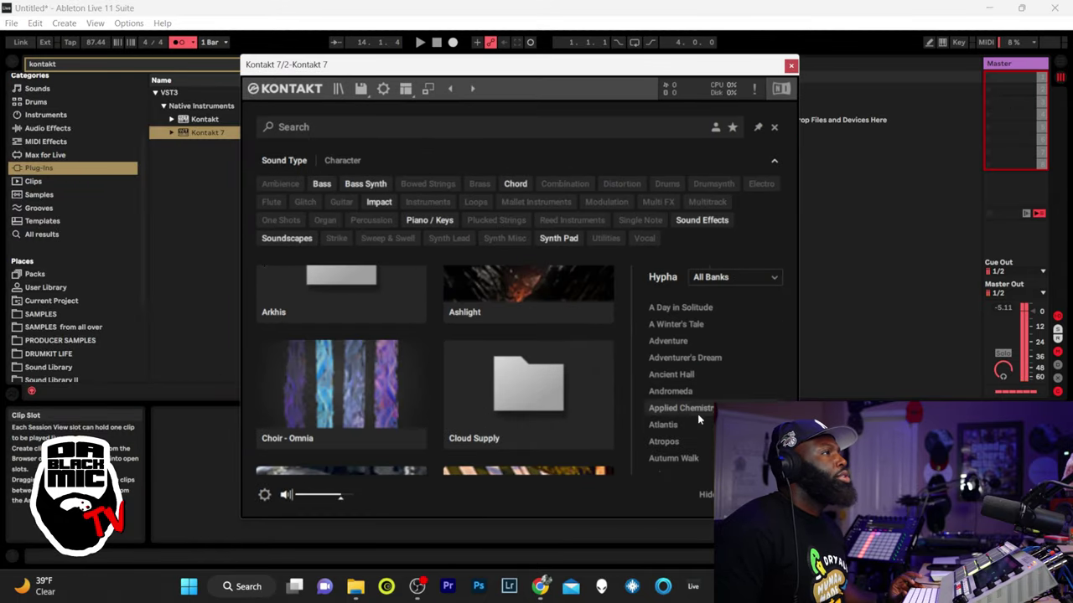
left_click(771, 278)
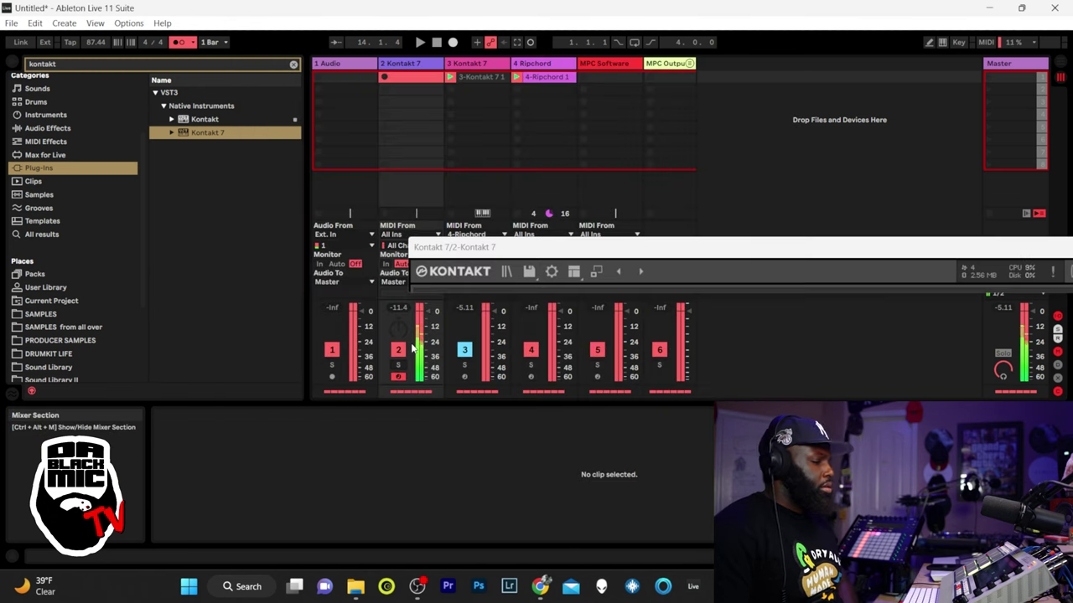
left_click_drag(573, 258, 365, 180)
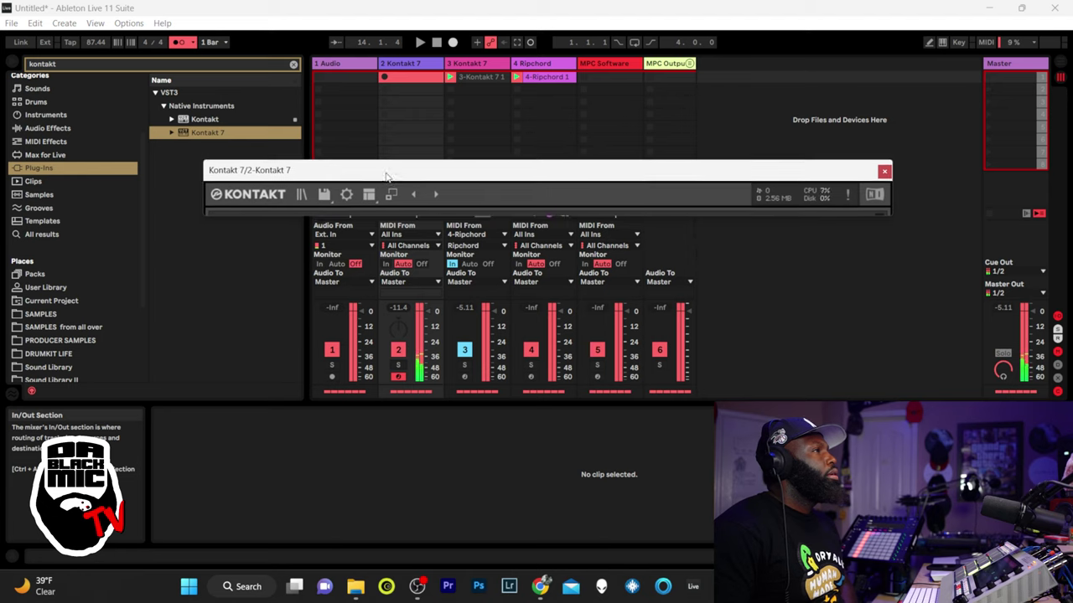
left_click(369, 195)
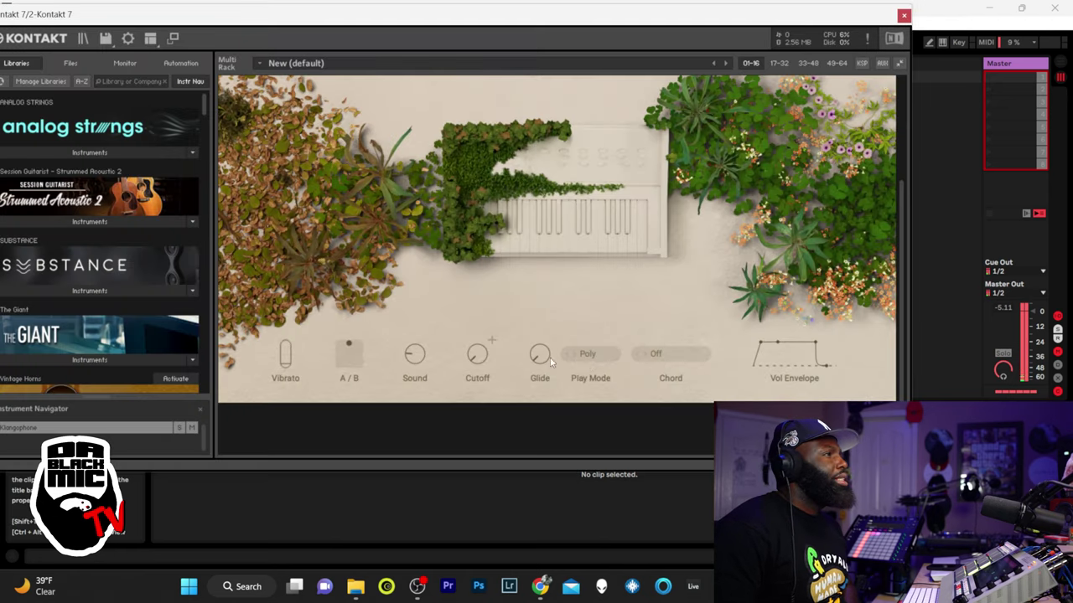
Try out Klangophone's Sound control and place the A/B pad's point near the centre.
left_click_drag(408, 370, 408, 375)
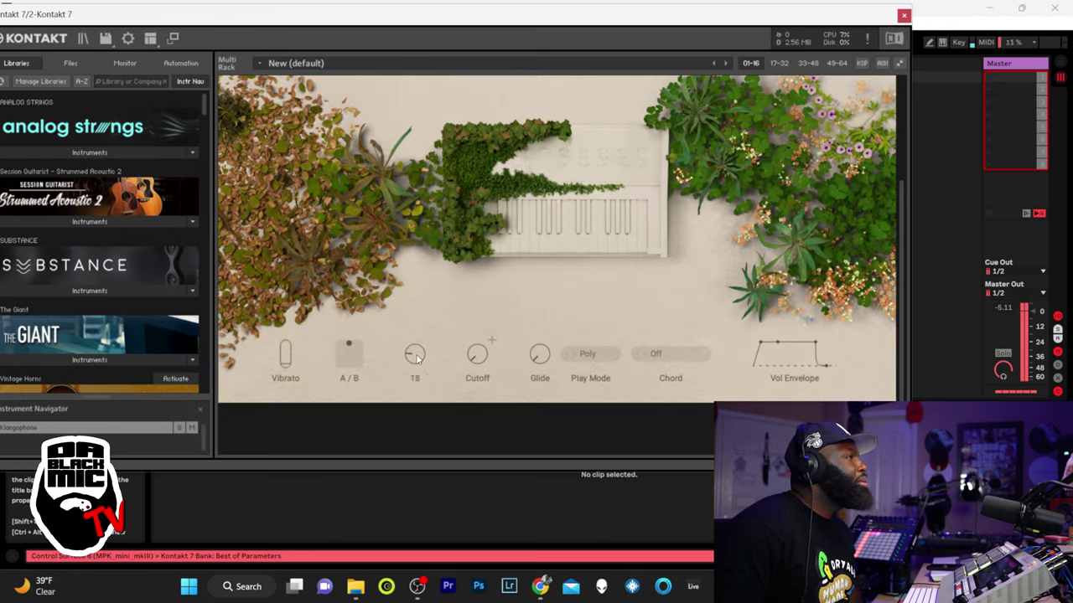
left_click_drag(339, 352, 525, 277)
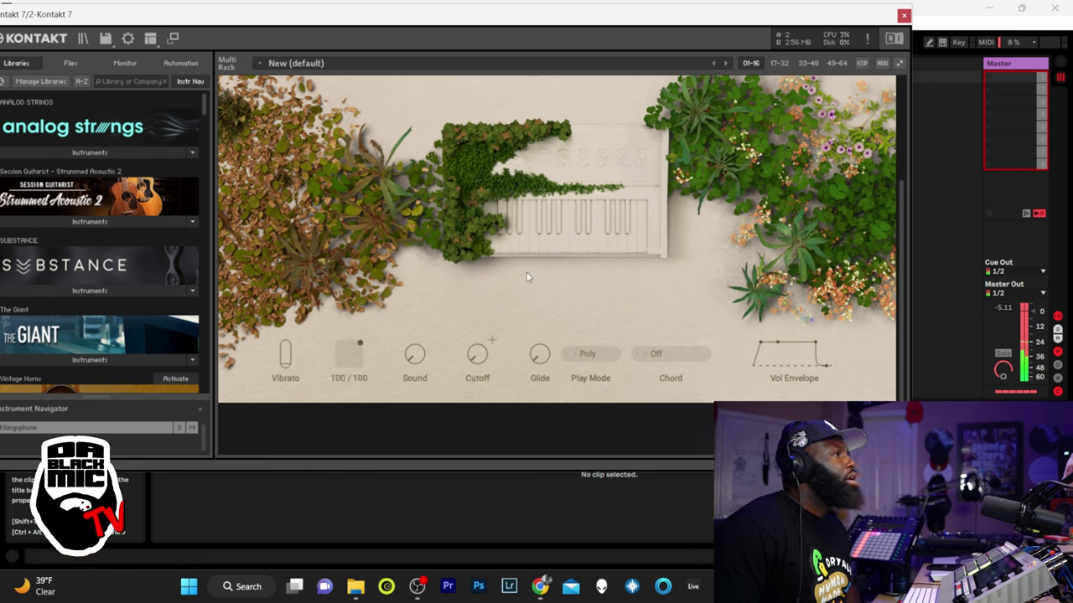
left_click_drag(403, 327, 411, 334)
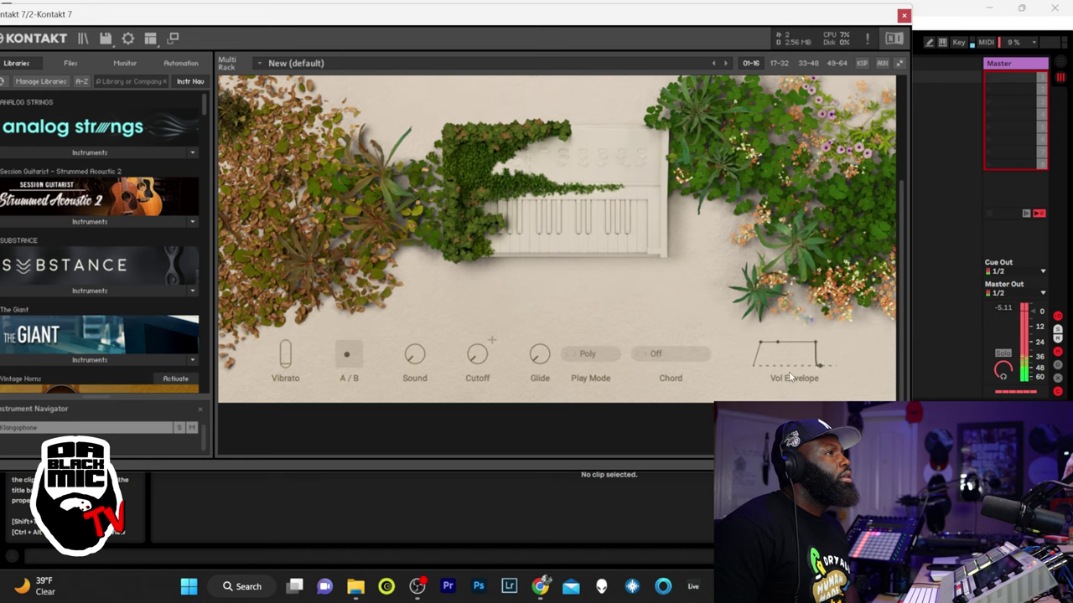
Turn off the Delay effect in Klangophone's FX page and return to Hypha's main page.
scroll(706, 404, "up", 3)
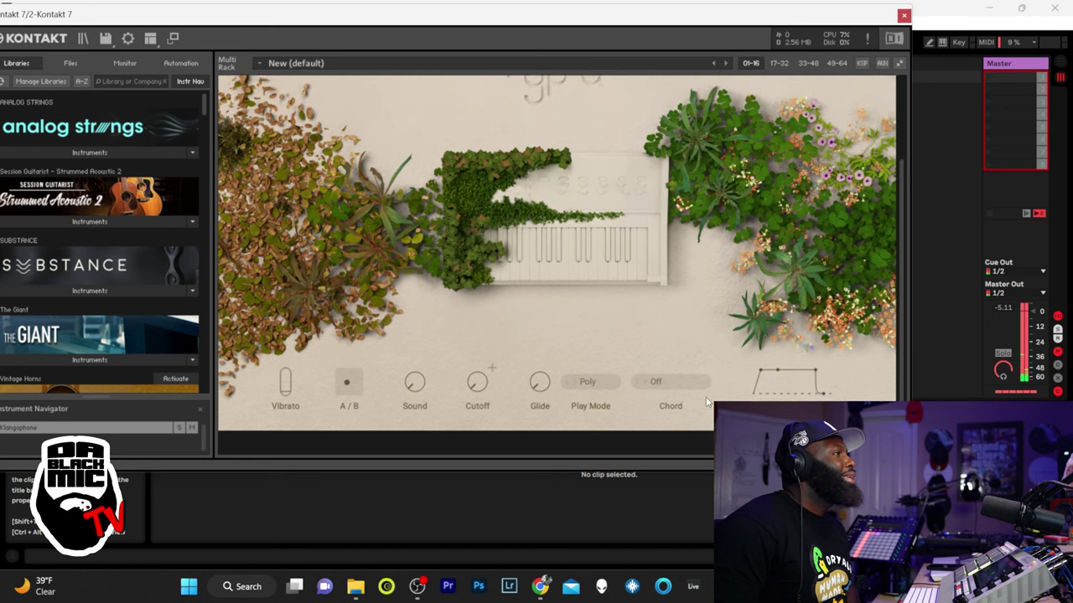
left_click(842, 112)
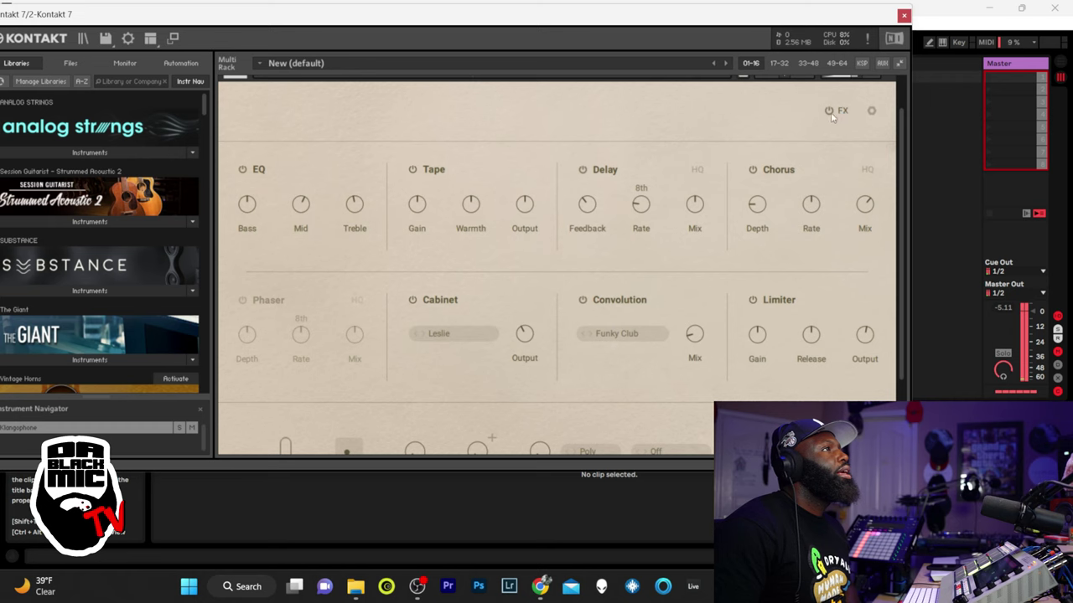
left_click(583, 170)
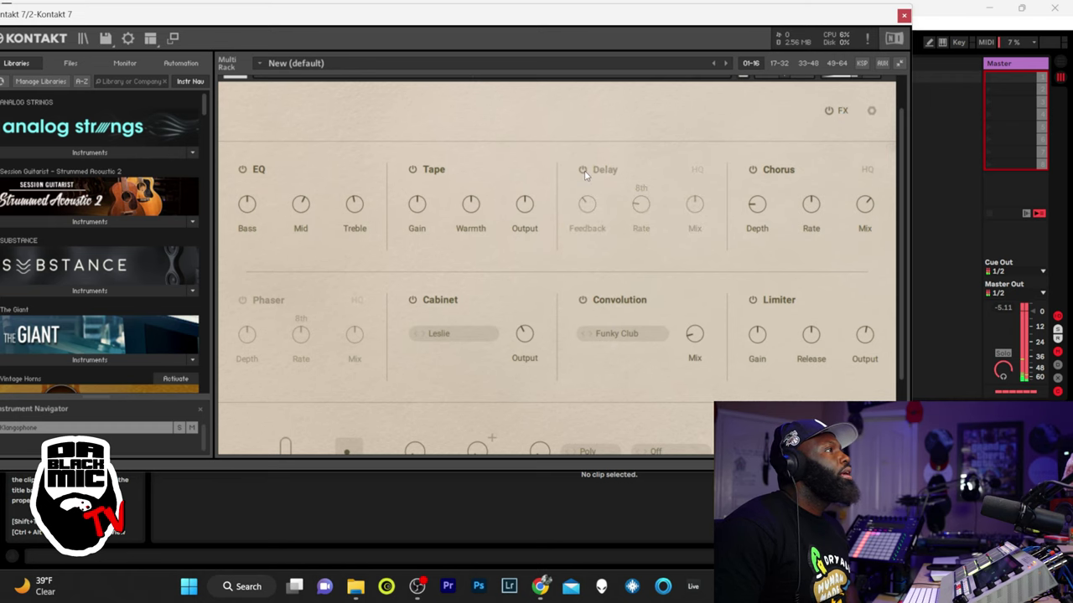
left_click(842, 110)
scroll(668, 101, "up", 1)
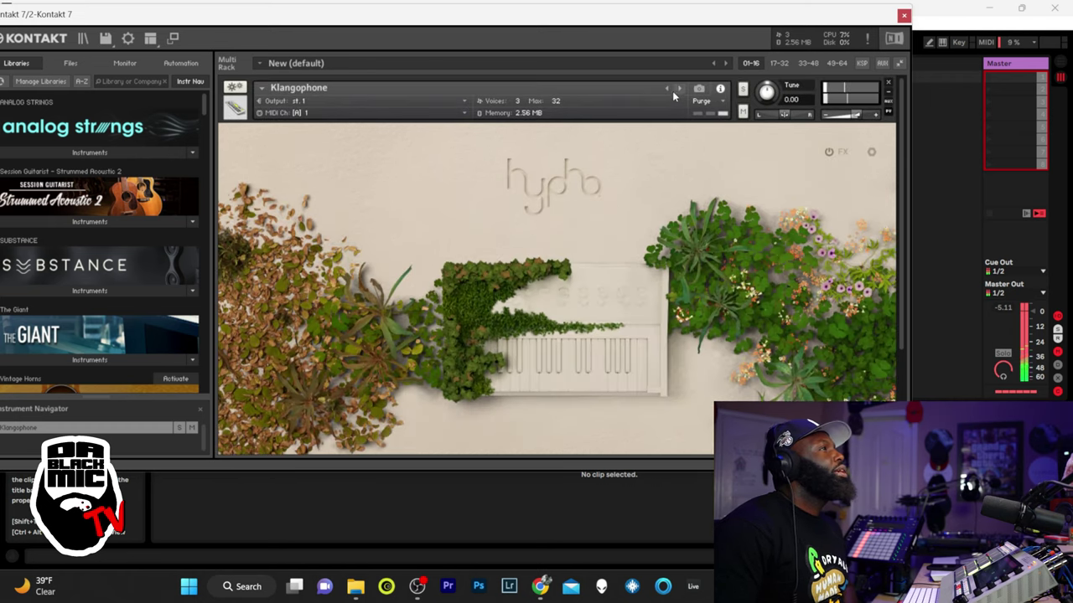
Step through the following Hypha presets, including Night Call, Night Vision and Oslo, and load Phase Out.
left_click(678, 87)
left_click(755, 294)
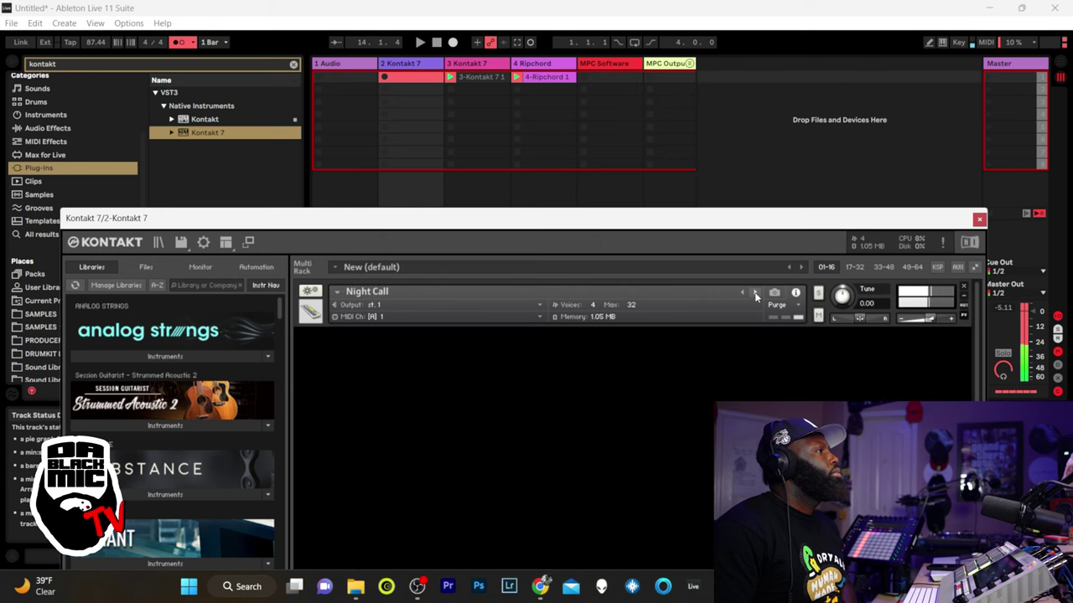
left_click(755, 294)
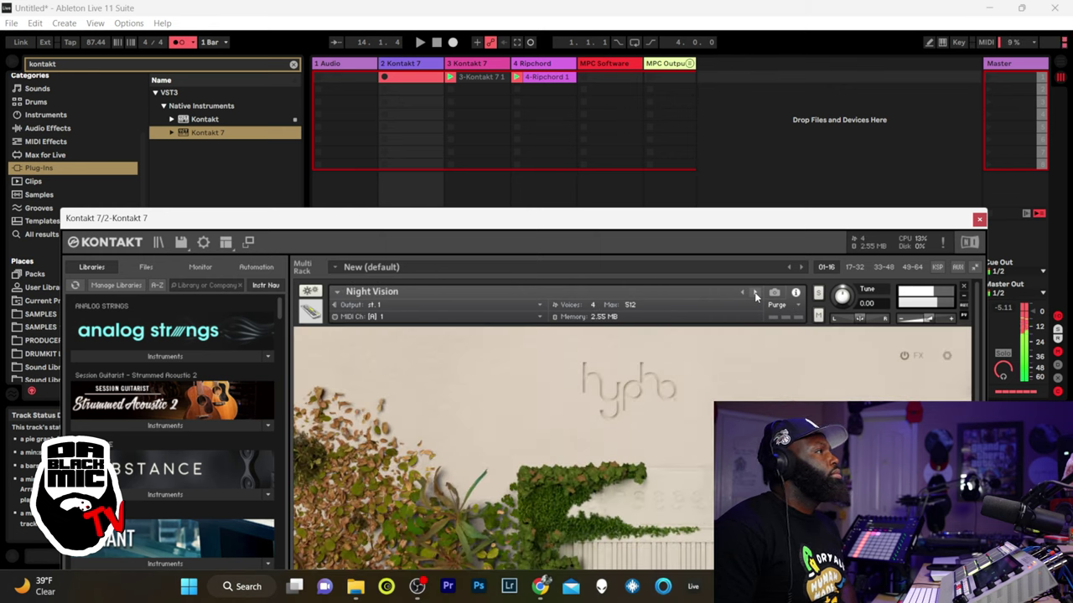
left_click(755, 294)
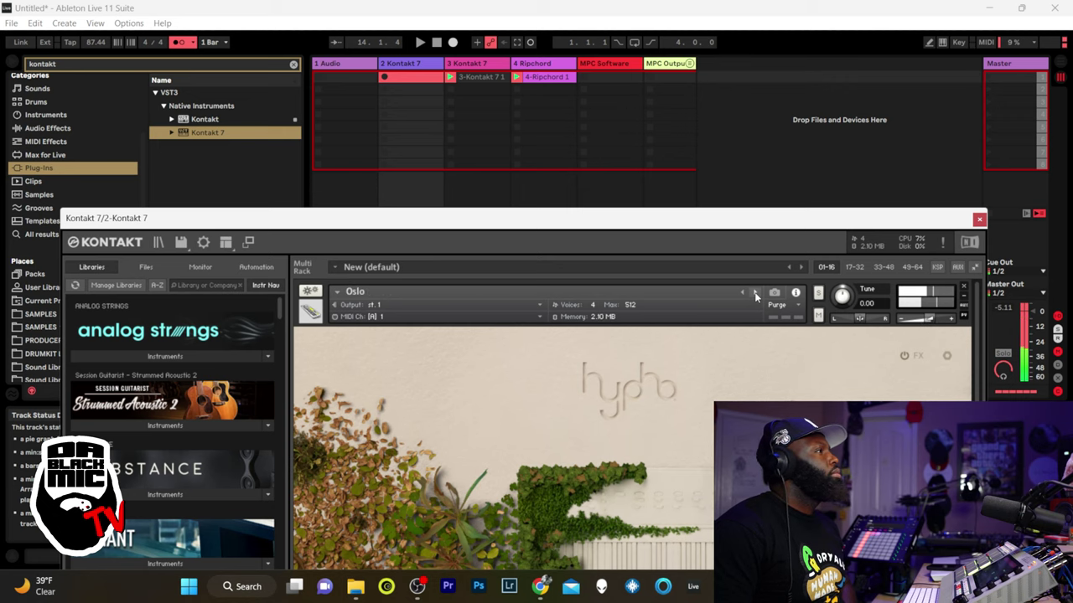
left_click(755, 293)
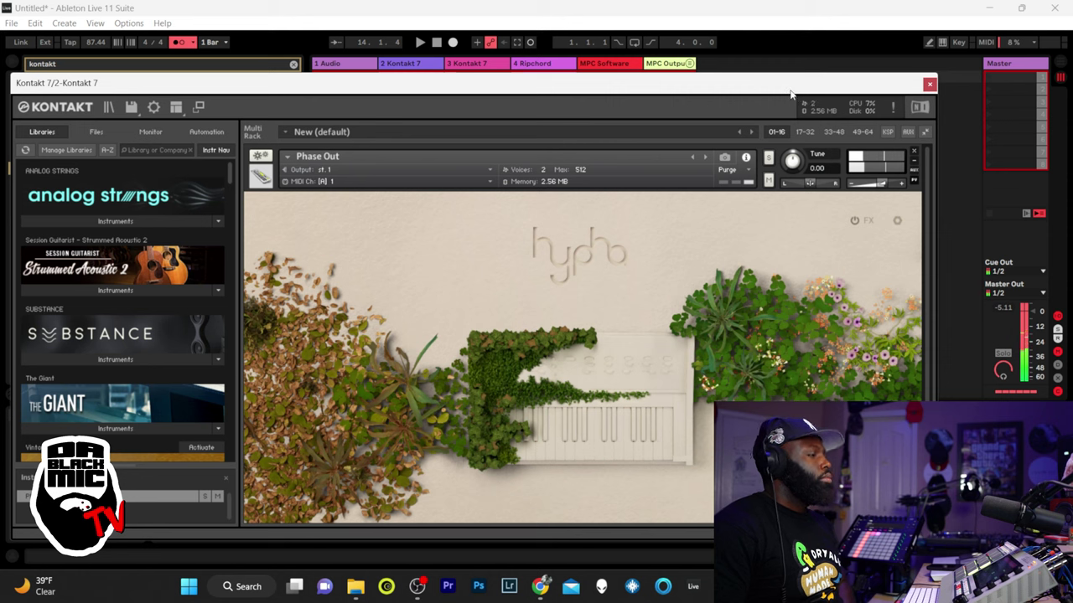
Record a Phase Out part into a clip on the second track, stop playback and move the Kontakt window out of the way.
key("space")
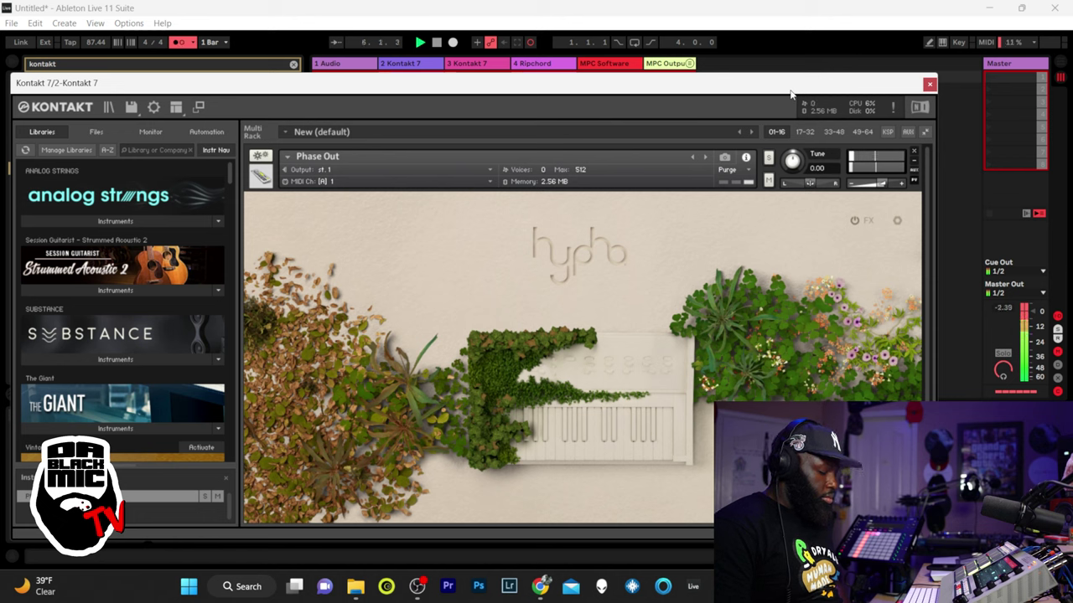
left_click(436, 41)
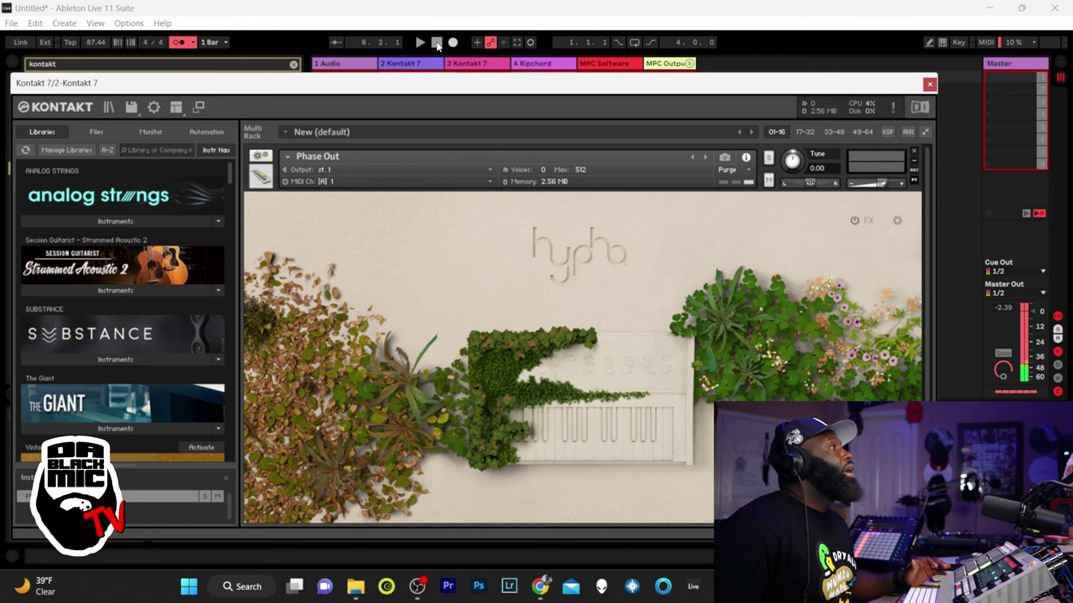
left_click_drag(455, 83, 598, 589)
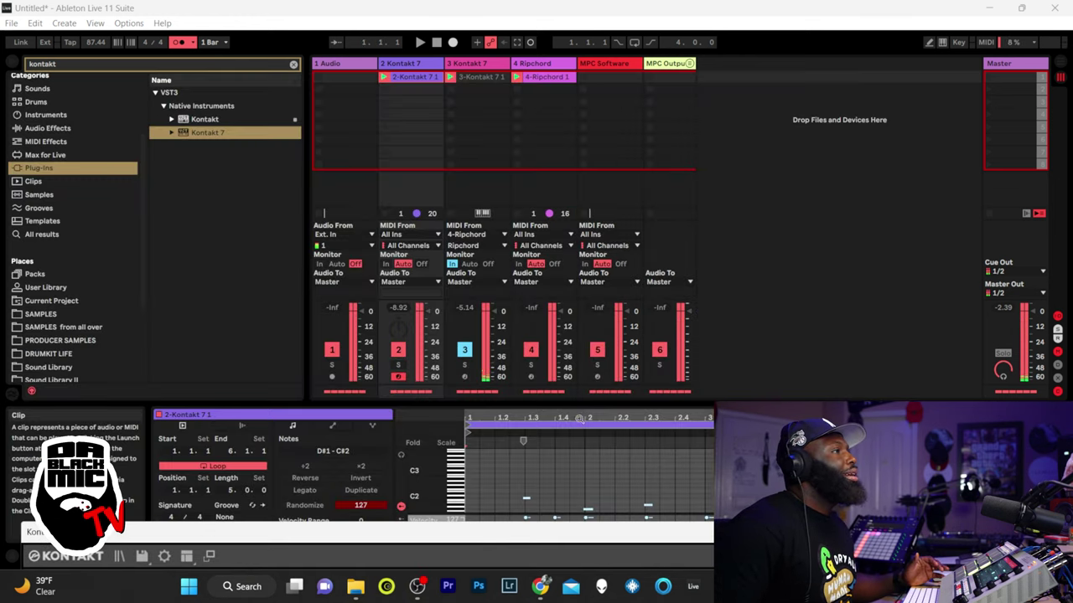
Quantize all notes in the second track's recorded clip and shorten its loop to four bars, ending at 5.1.1.
left_click_drag(611, 404, 598, 253)
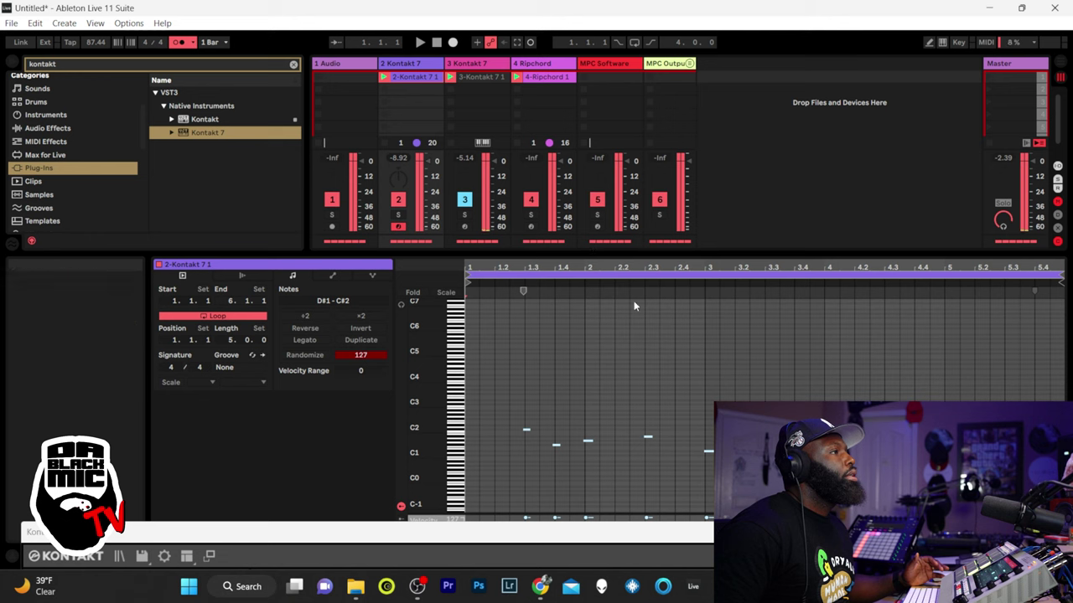
key("ctrl+a")
key("ctrl+shift+u")
key("Return")
key("space")
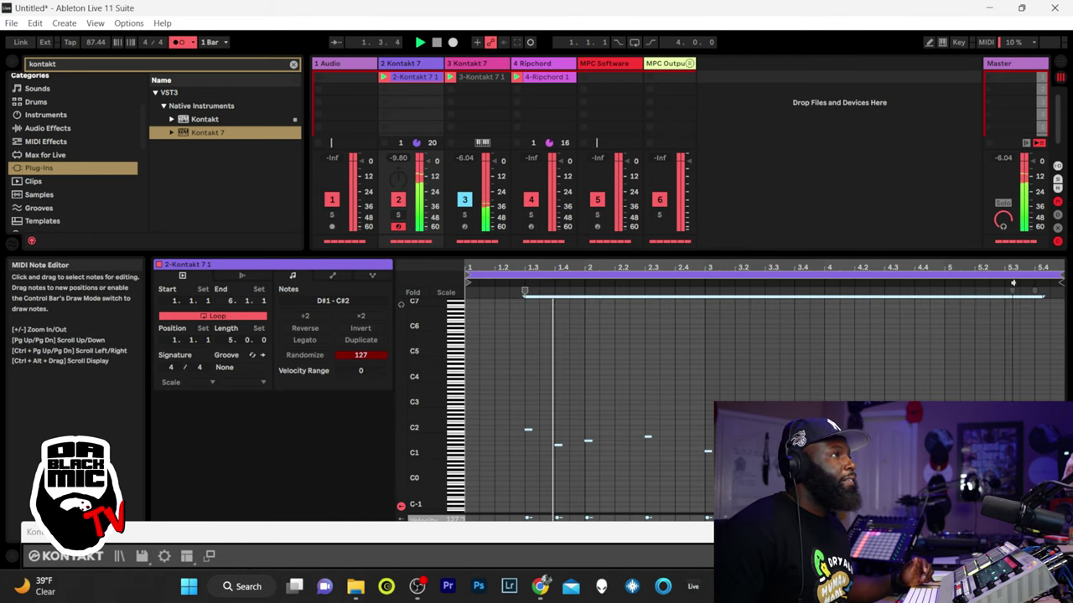
left_click_drag(1047, 281, 945, 282)
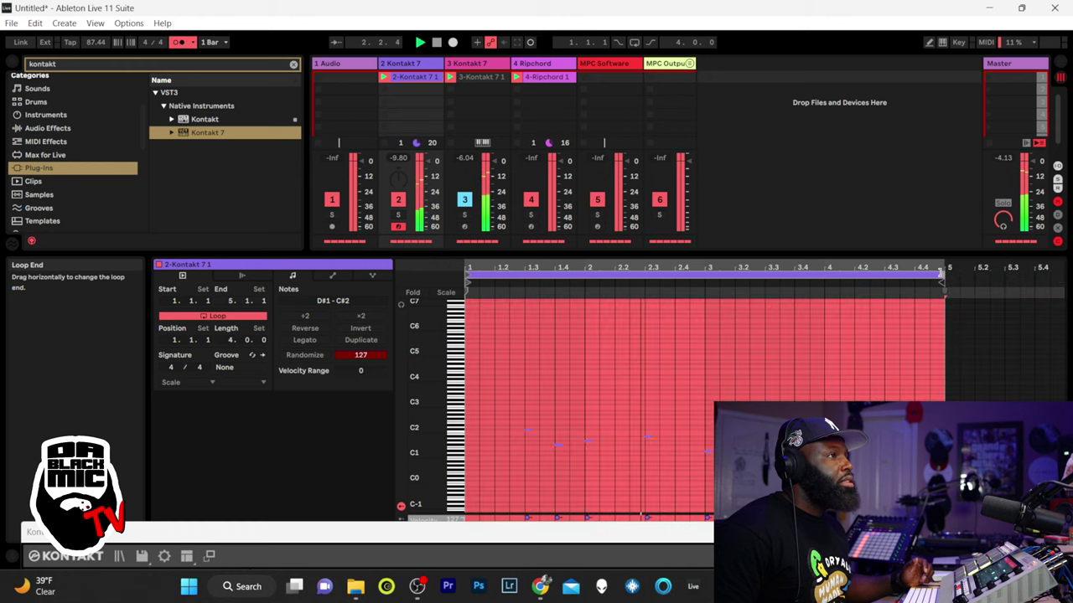
left_click(956, 310)
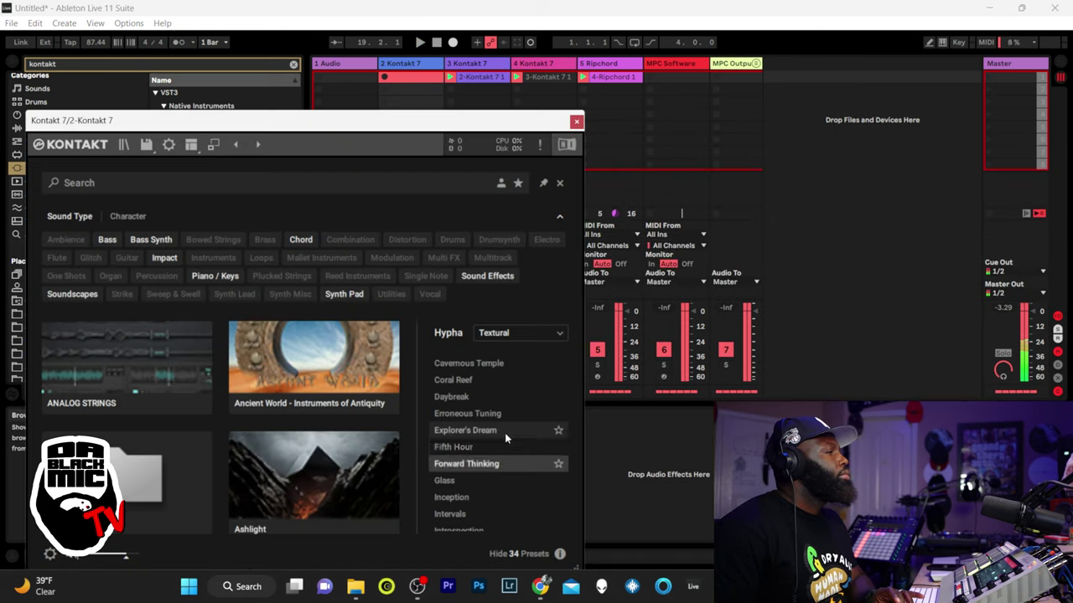
Browse upwards through Hypha's Textural presets and load Erroneous Tuning on the new Kontakt 7 track.
key("Up")
key("Up")
key("Up")
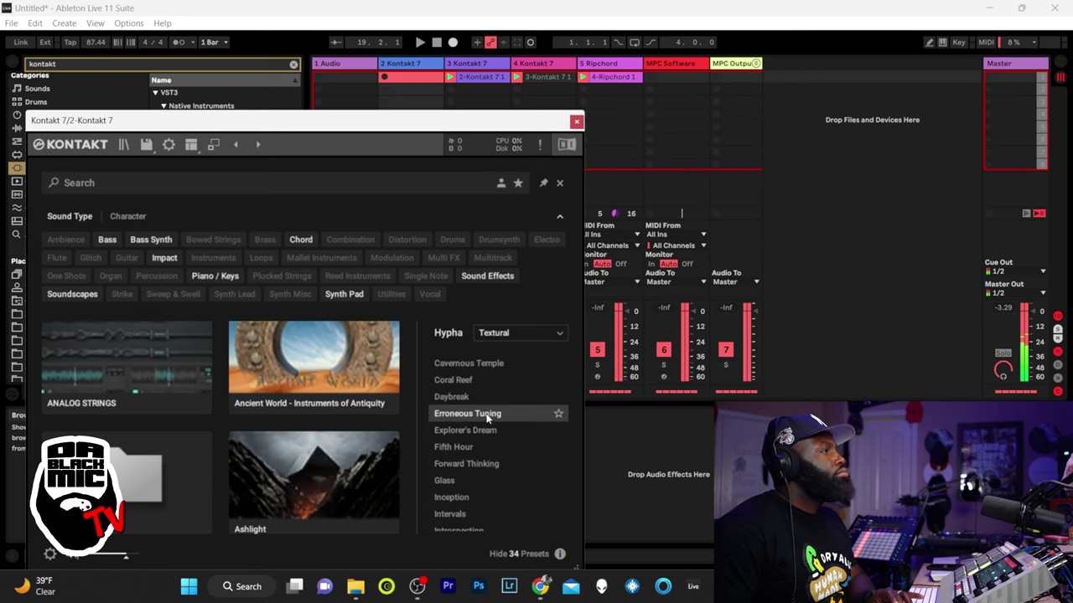
double_click(487, 415)
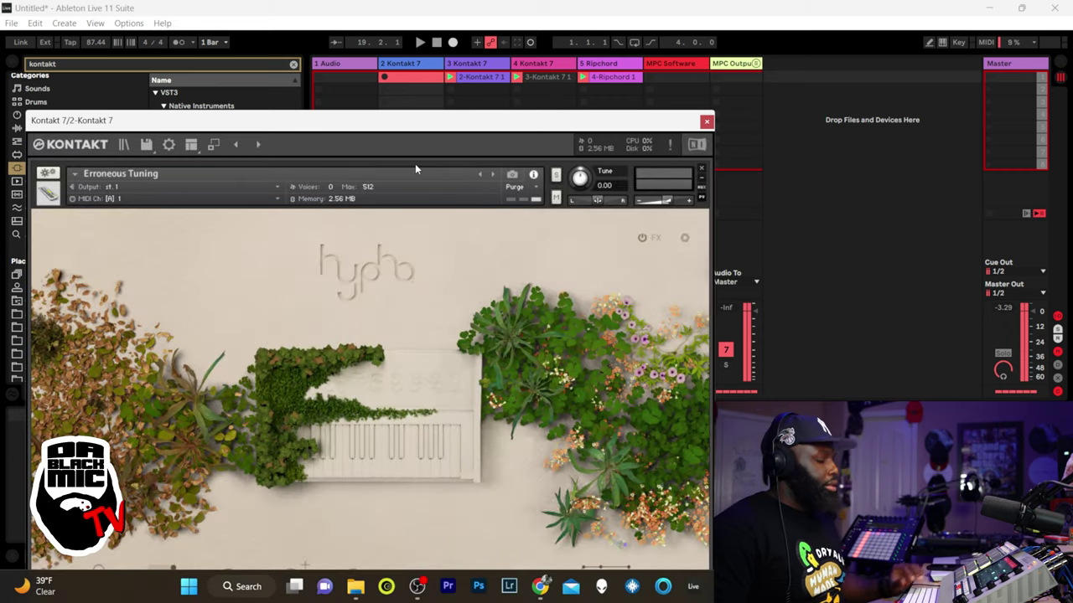
Play the session to audition Erroneous Tuning, hide the plug-in windows and lower the second track's volume slightly.
key("space")
key("space")
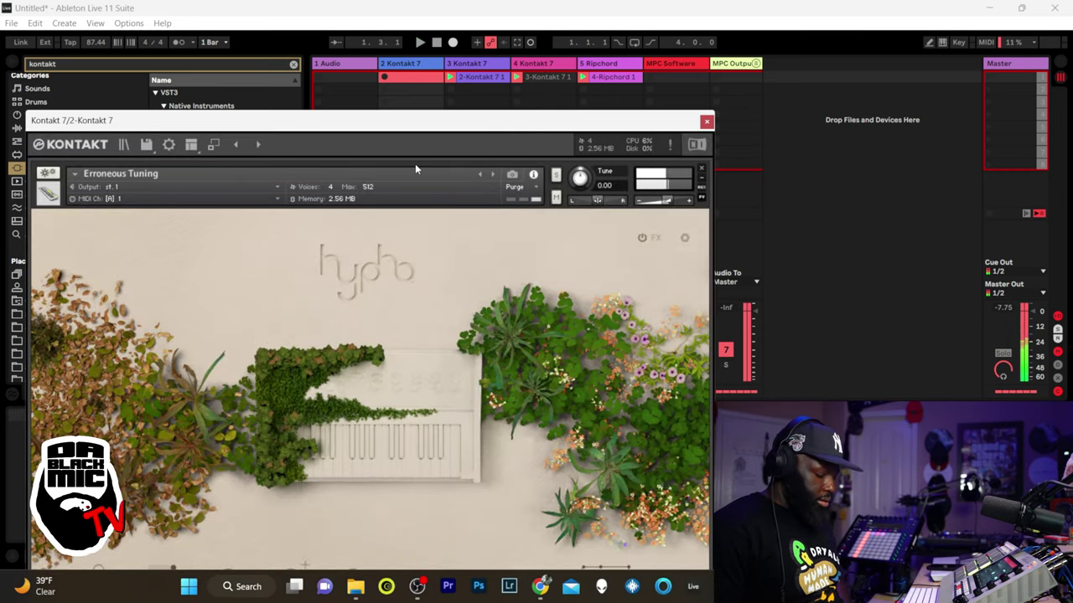
key("ctrl+alt+p")
key("space")
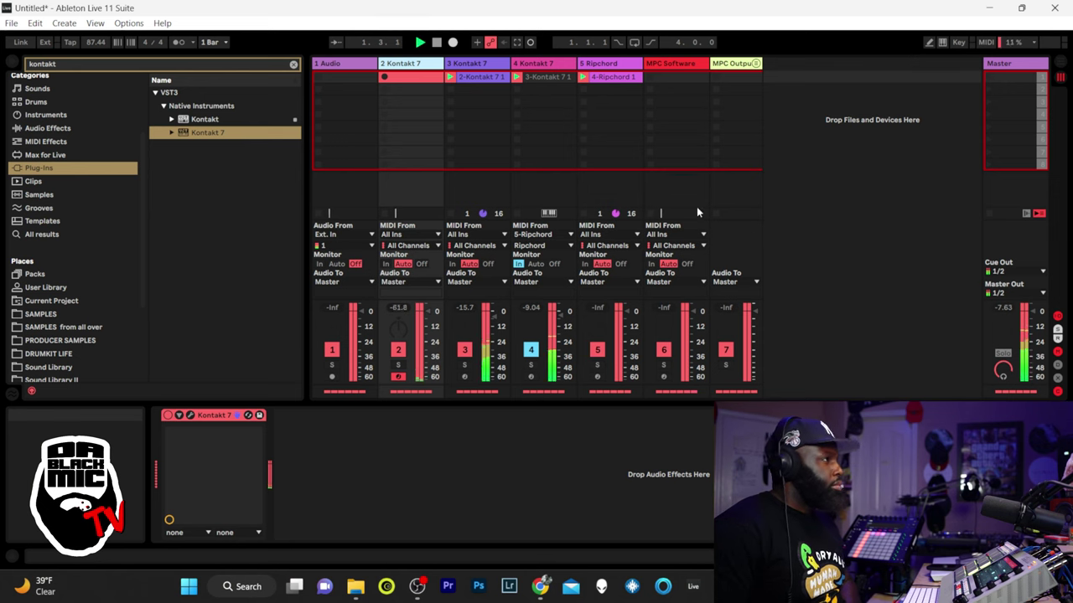
left_click_drag(426, 311, 430, 322)
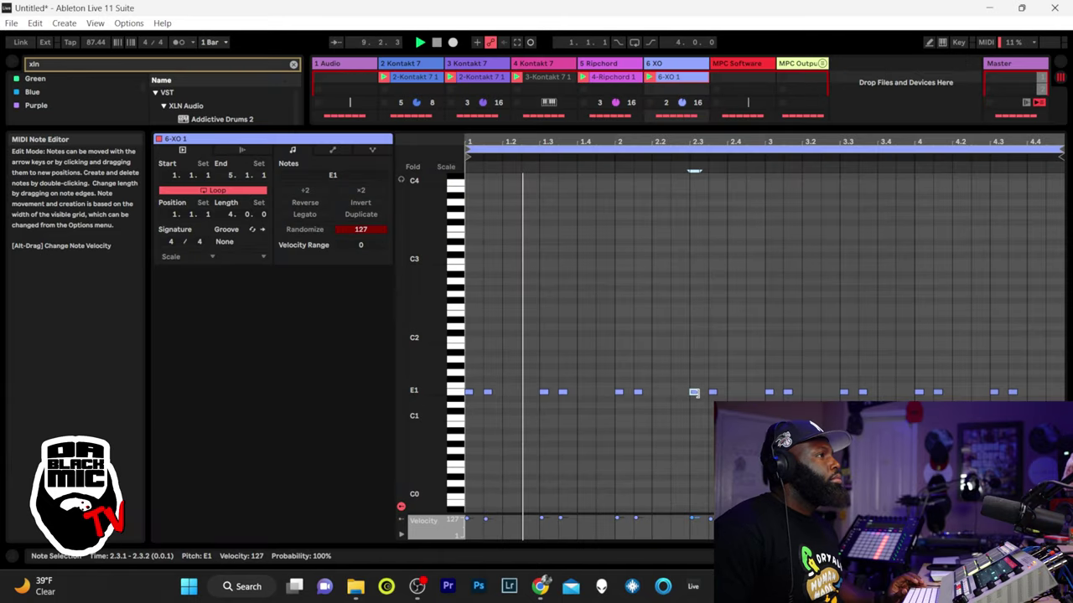
Open the XO drum plug-in on track 6 and assign a kick sample from the sample space to the Kick 1 slot.
left_click_drag(639, 127, 641, 312)
left_click(680, 69)
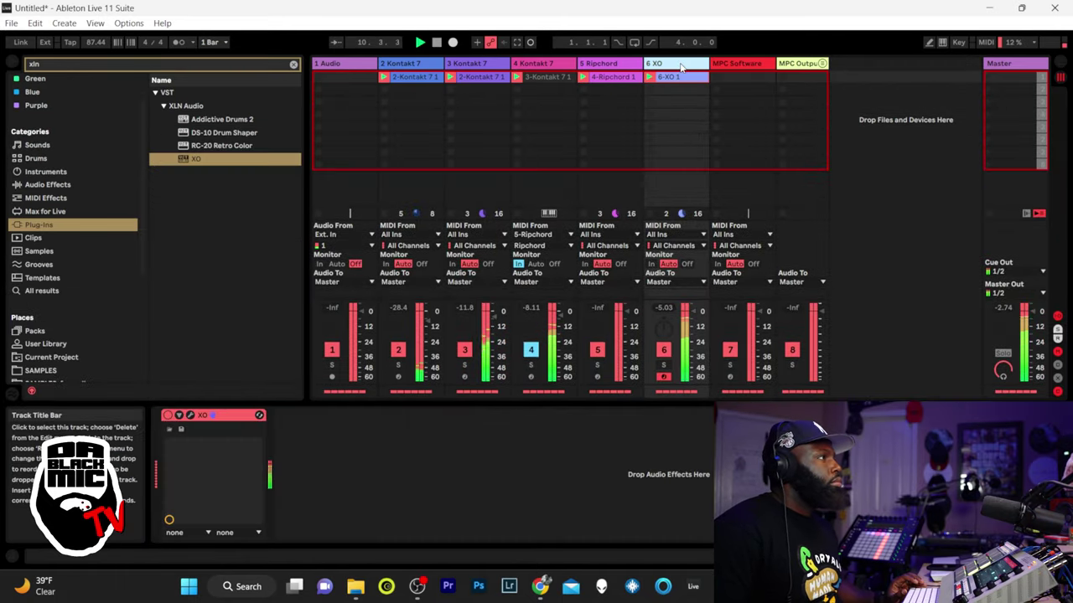
left_click(190, 415)
left_click_drag(517, 416, 388, 368)
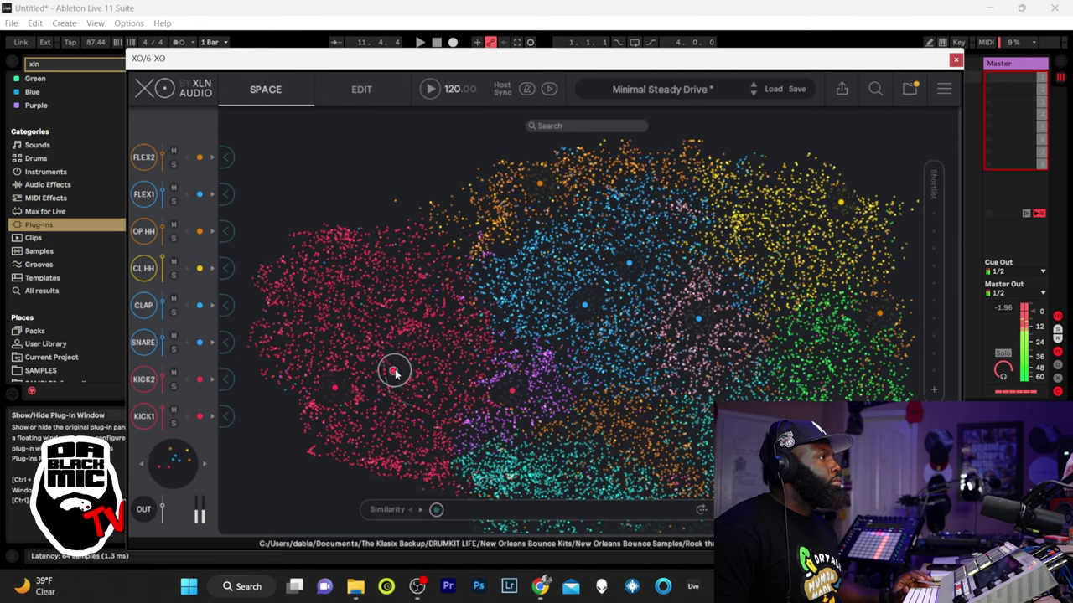
left_click(220, 418)
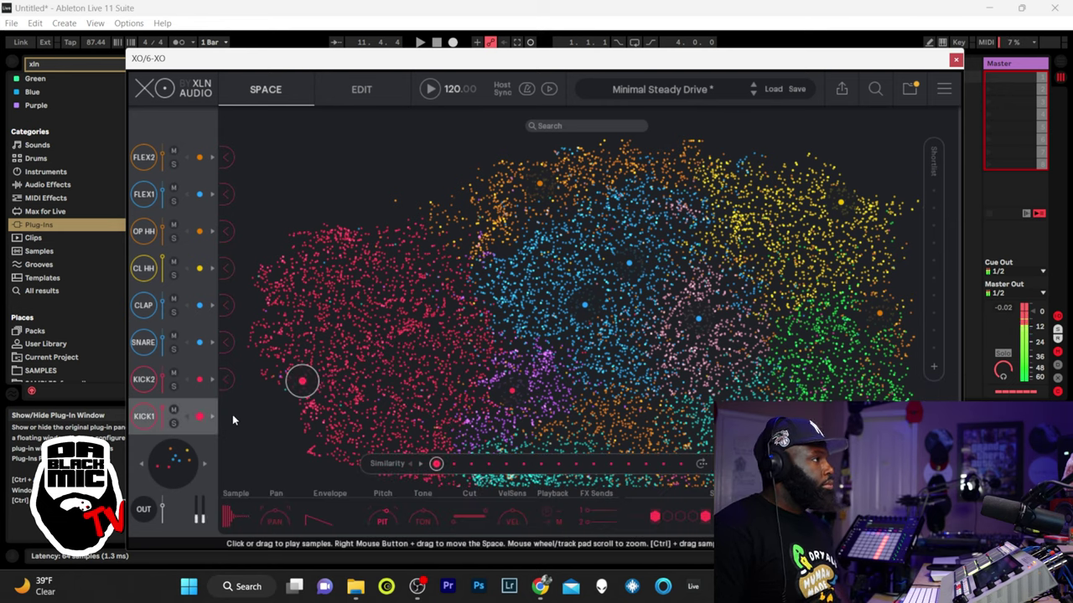
left_click(243, 399)
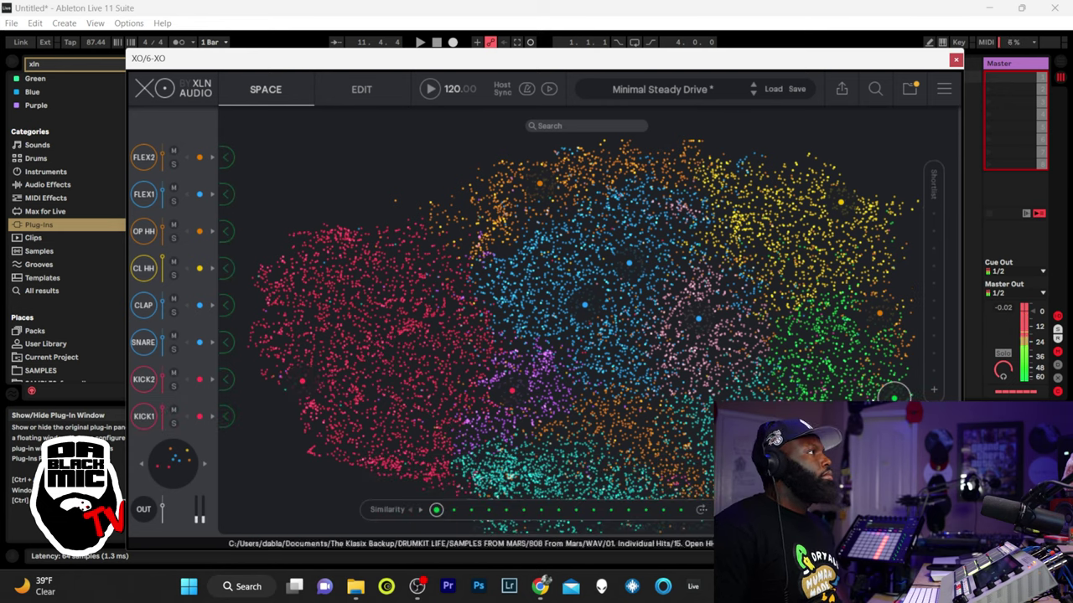
Assign the 808 From Mars open hi-hat sample to Flex 2 and the Walkie_Talkie_Toy_1 sample to Flex 1.
left_click(231, 160)
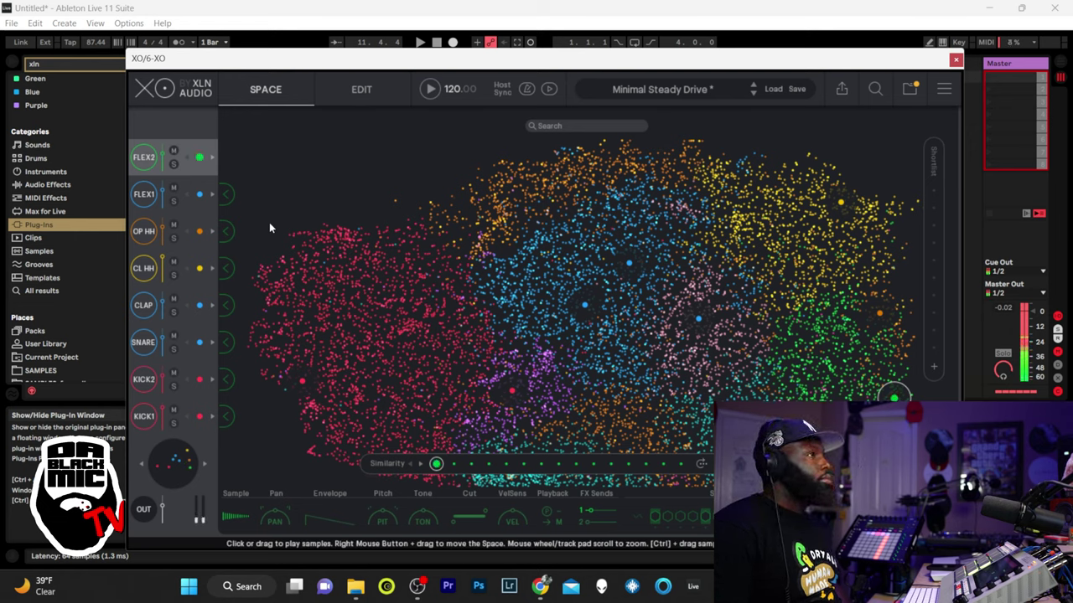
left_click(590, 314)
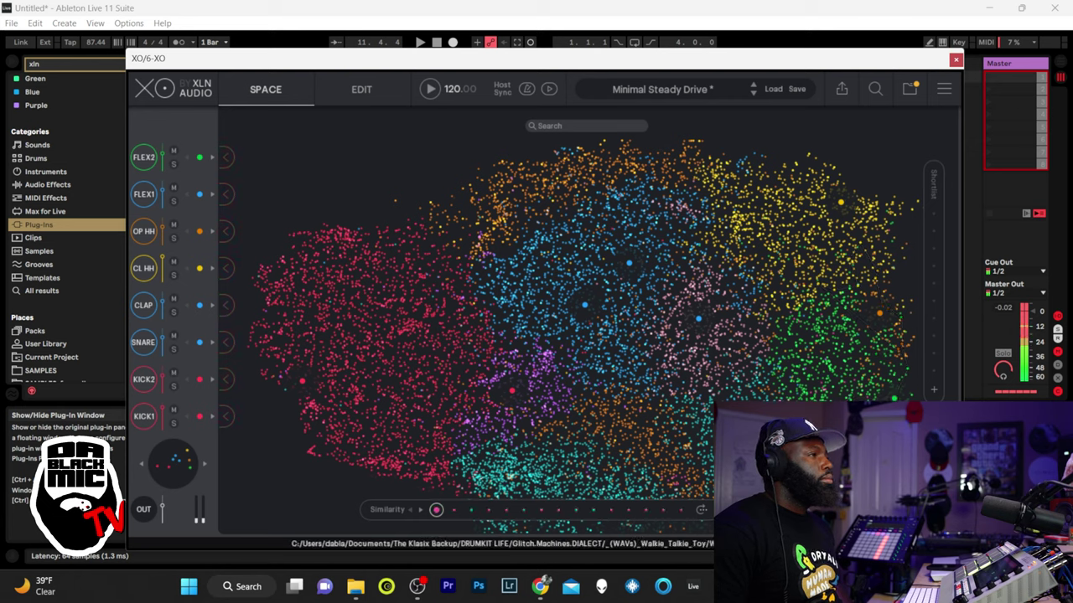
left_click(228, 200)
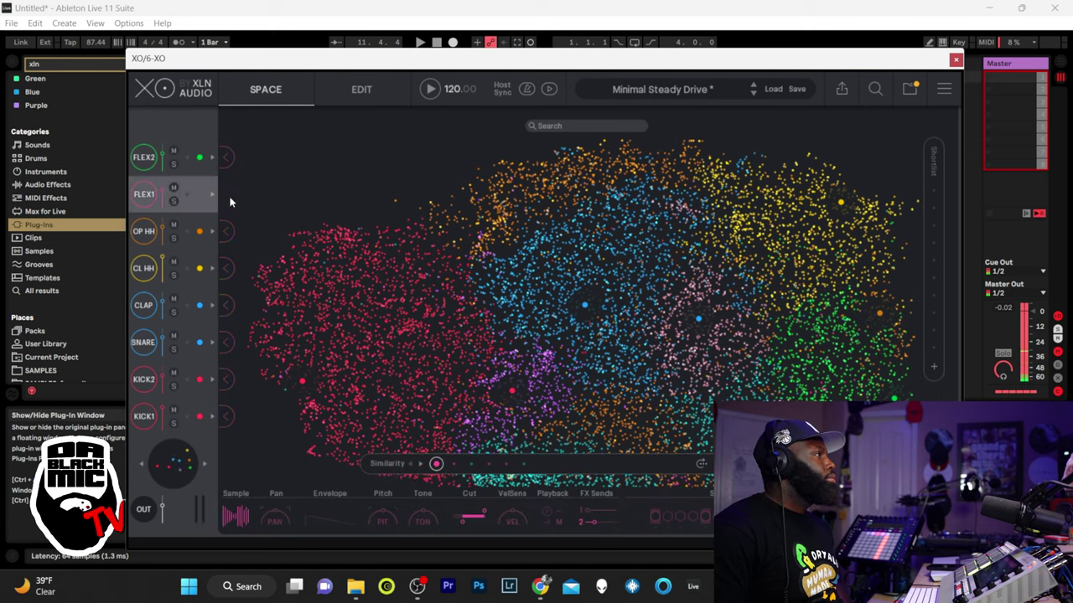
Trim the Flex 1 sample to its quieter middle section, from about 280 ms to about 630 ms, and close the sample editor.
left_click(236, 515)
left_click(236, 515)
left_click(236, 515)
mouse_move(652, 283)
left_mouse_down()
mouse_move(486, 283)
mouse_move(522, 286)
left_mouse_up()
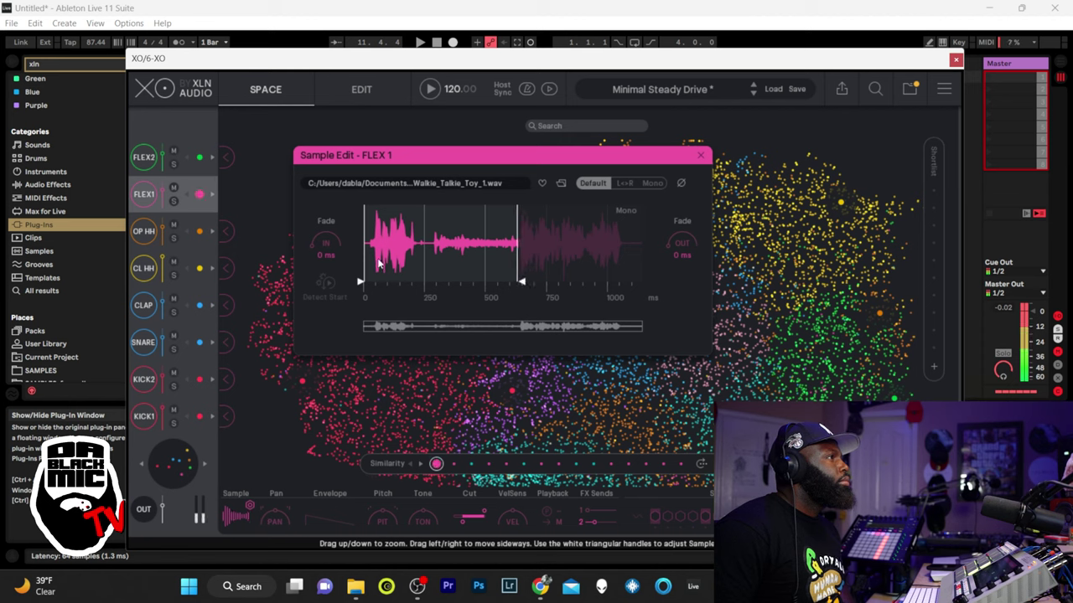
left_click_drag(364, 284, 427, 287)
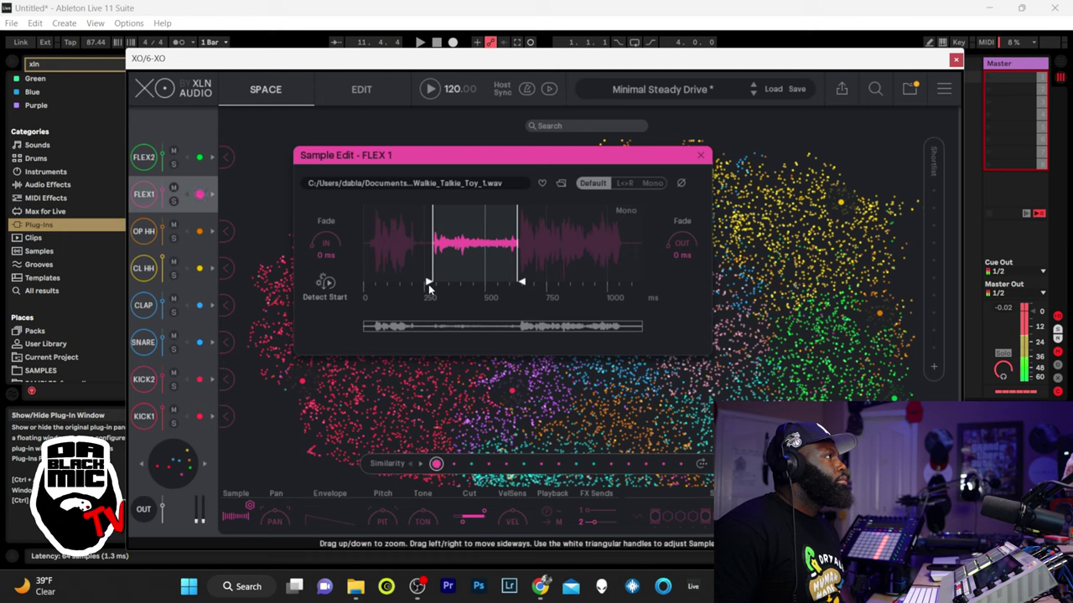
left_click(702, 156)
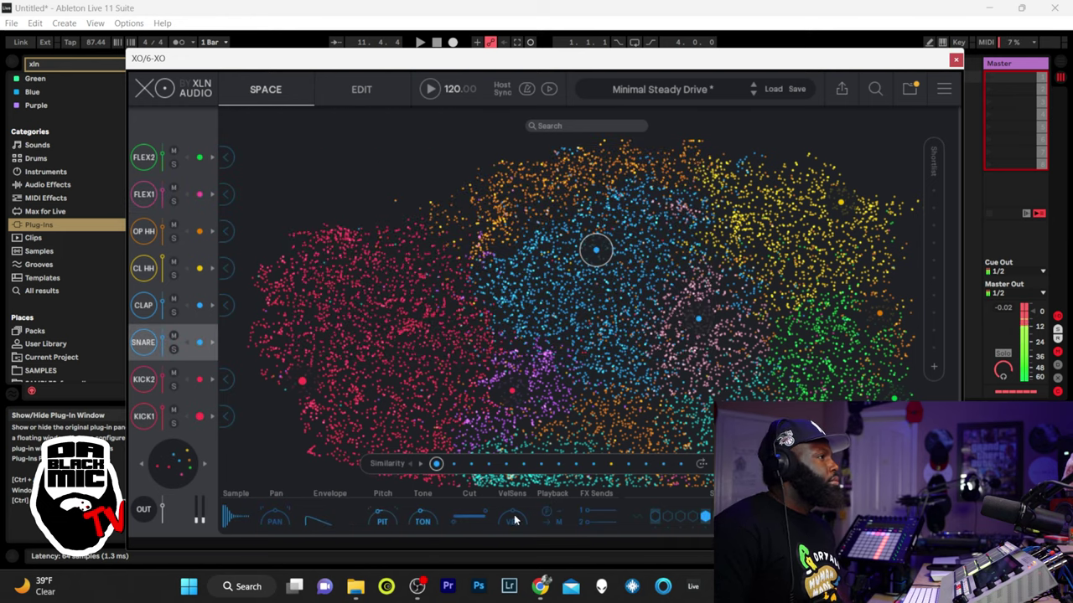
Hide XO while overdubbing drum hits into its clip, and reopen the plug-in to check the kit during playback.
key("ctrl+alt+p")
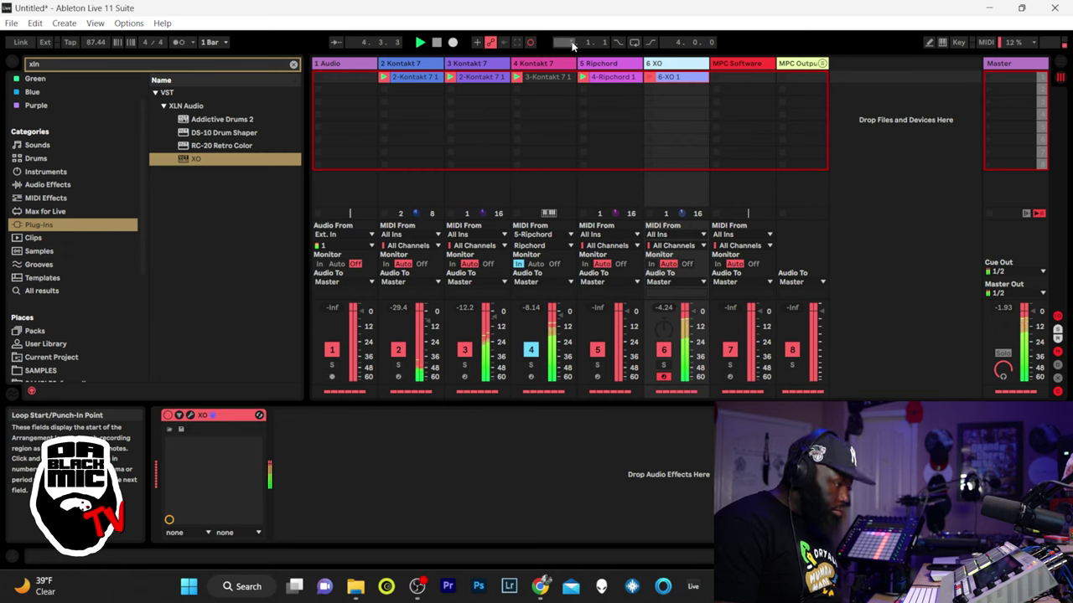
left_click(190, 415)
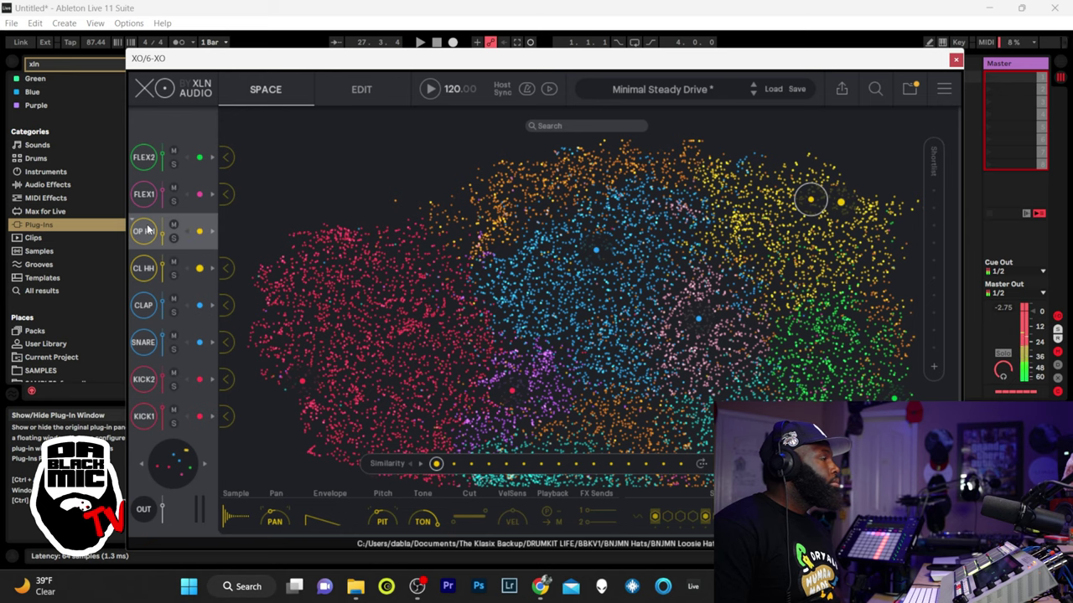
key("space")
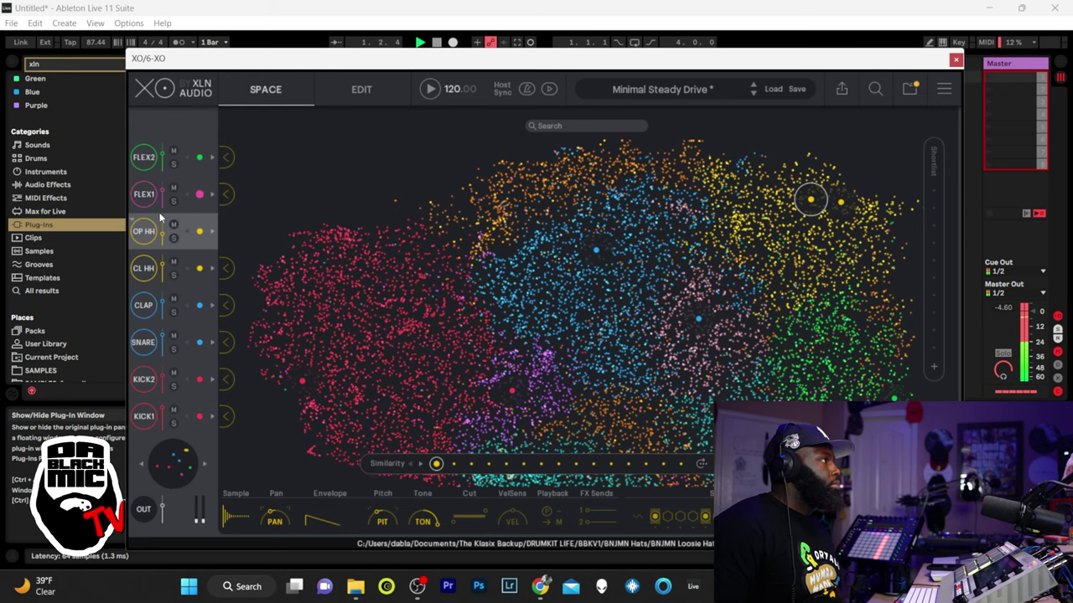
Close the XO window and open the 6-XO 1 clip in the note editor.
left_click(956, 61)
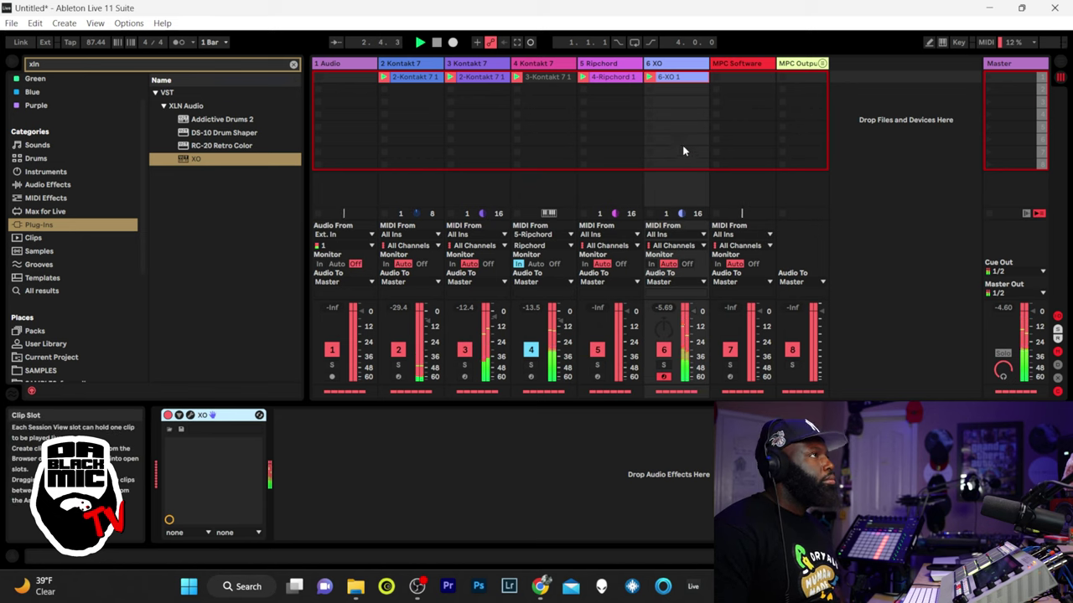
left_click(674, 77)
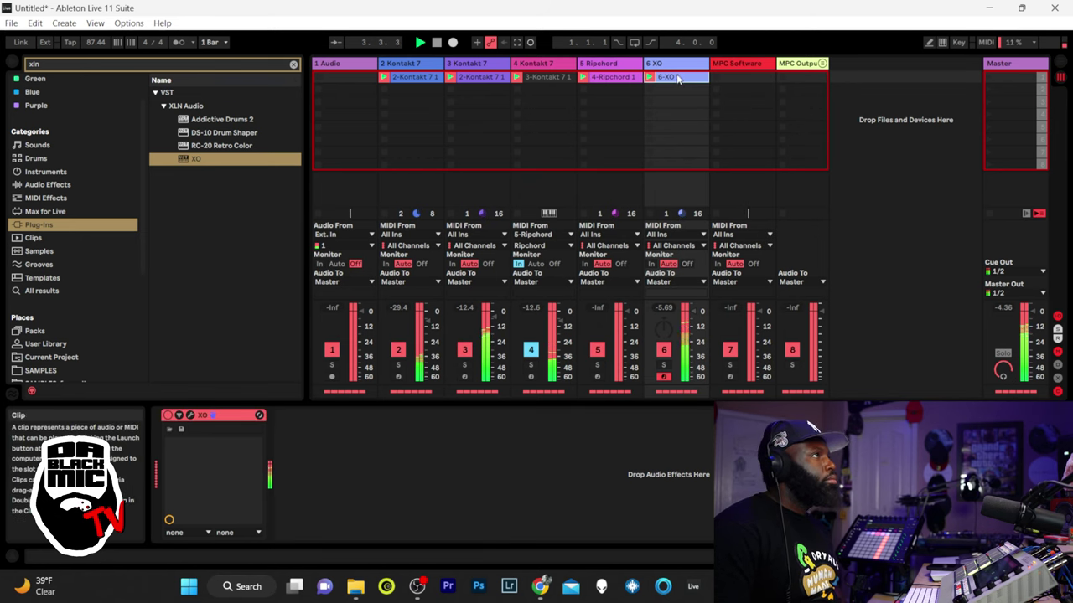
double_click(677, 77)
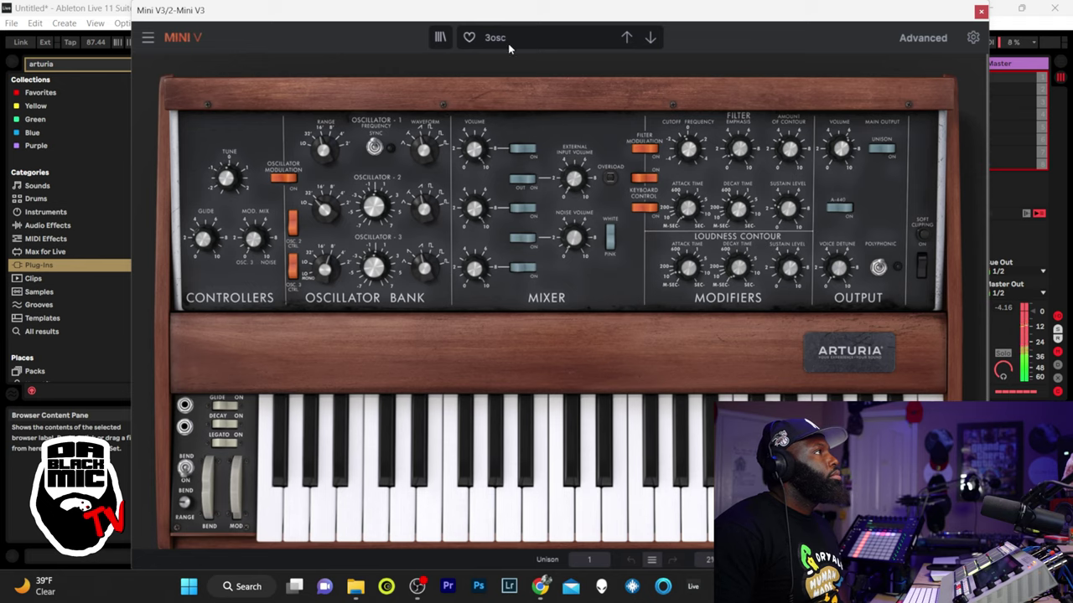
Hide the Mini V window and lower the selected note at 1.4.1 in the Mini V3 clip to F#2.
key("ctrl+alt+p")
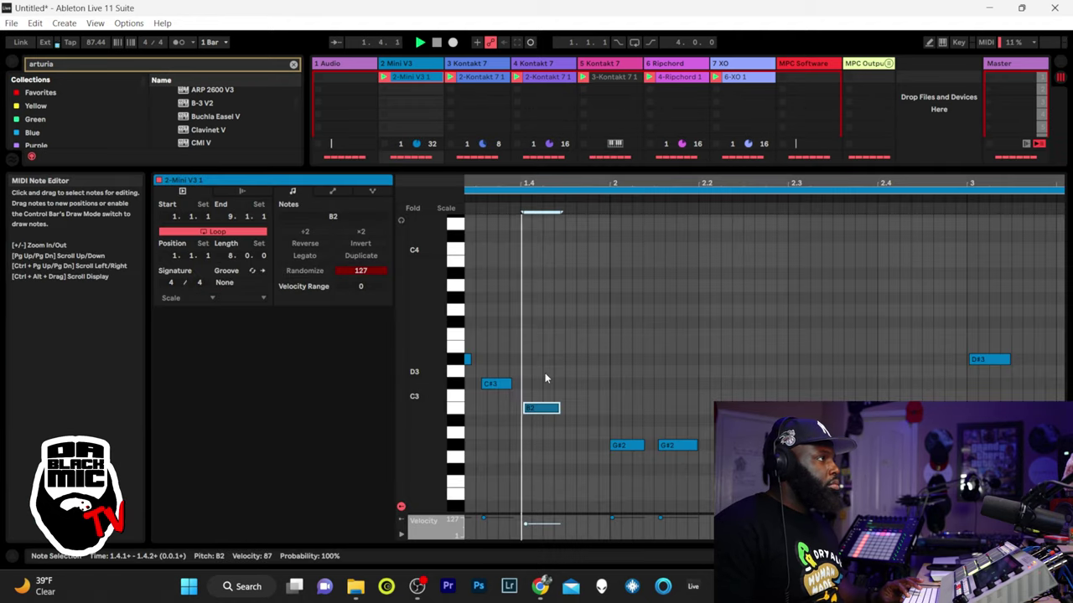
key("Down")
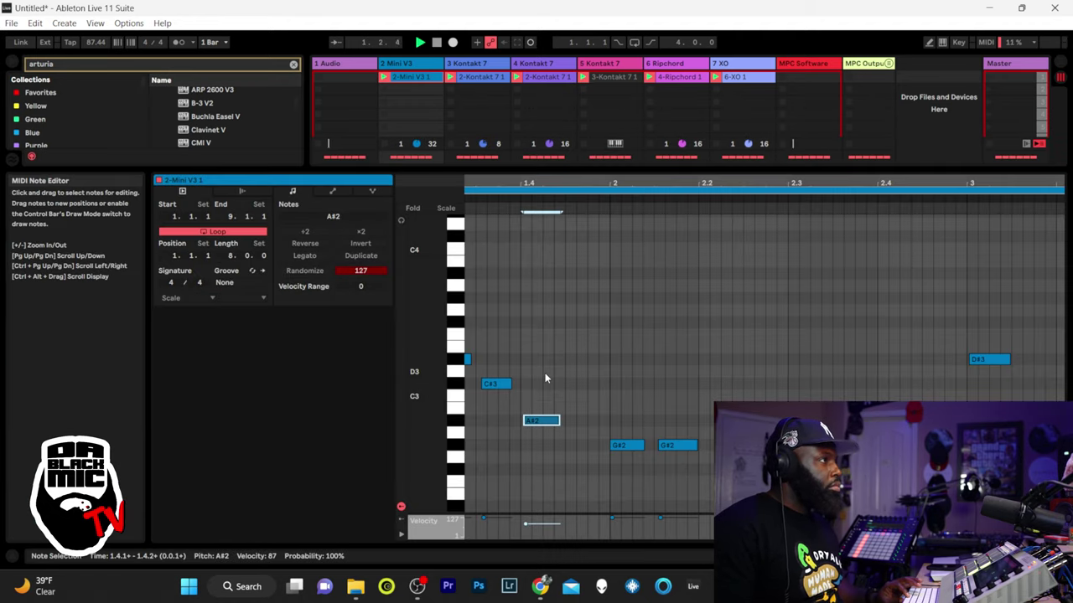
key("Down")
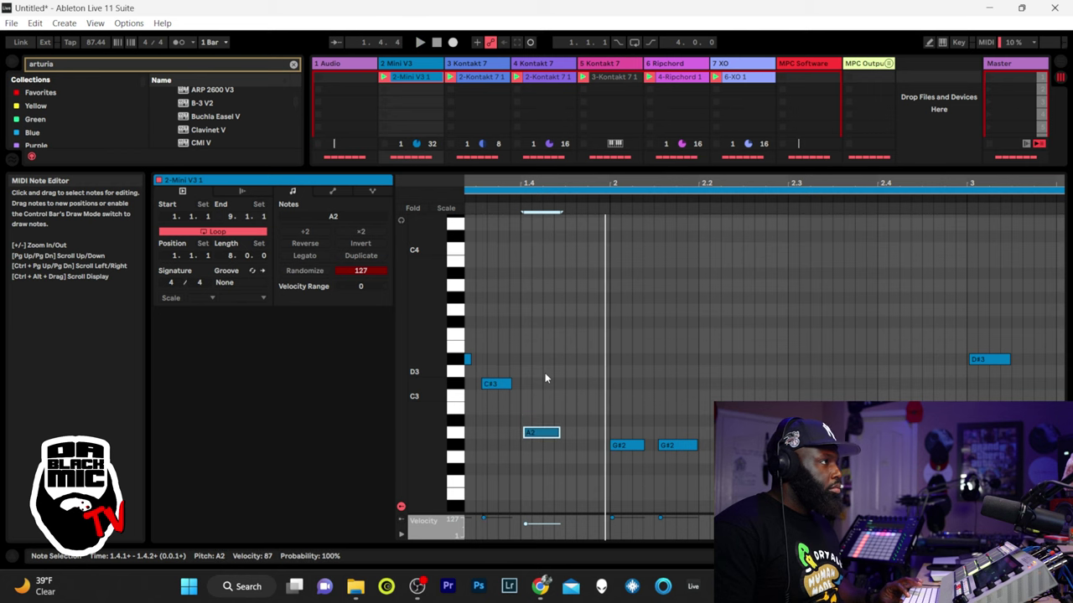
key("Down")
key("Down")
key("Down")
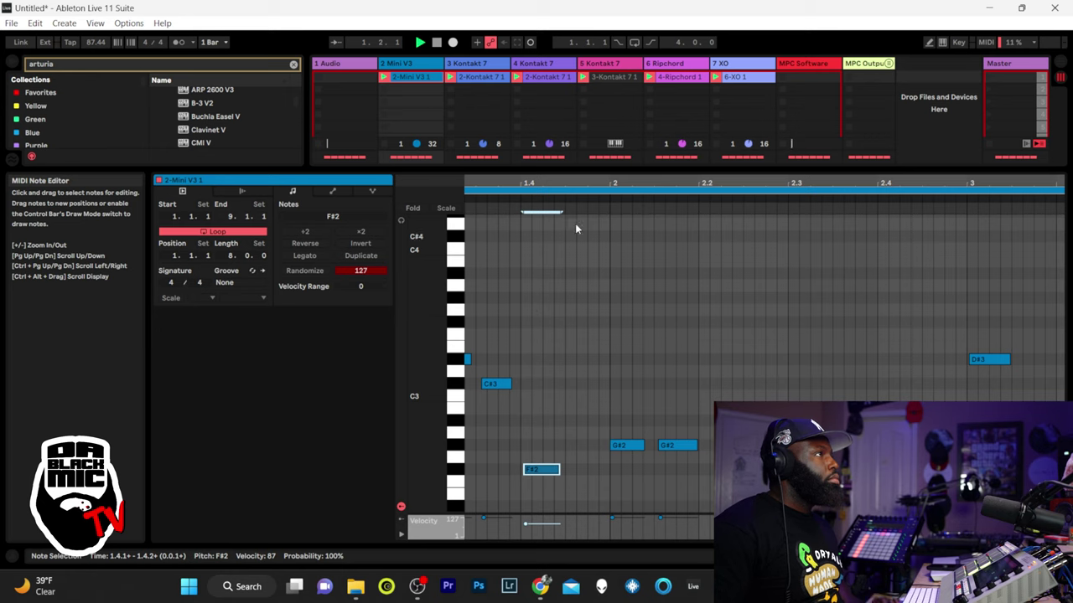
Lower the corresponding note at 5.4.1 in the Mini V3 clip to F#2, and return to the Mini V3 track's device.
key("minus")
key("minus")
key("minus")
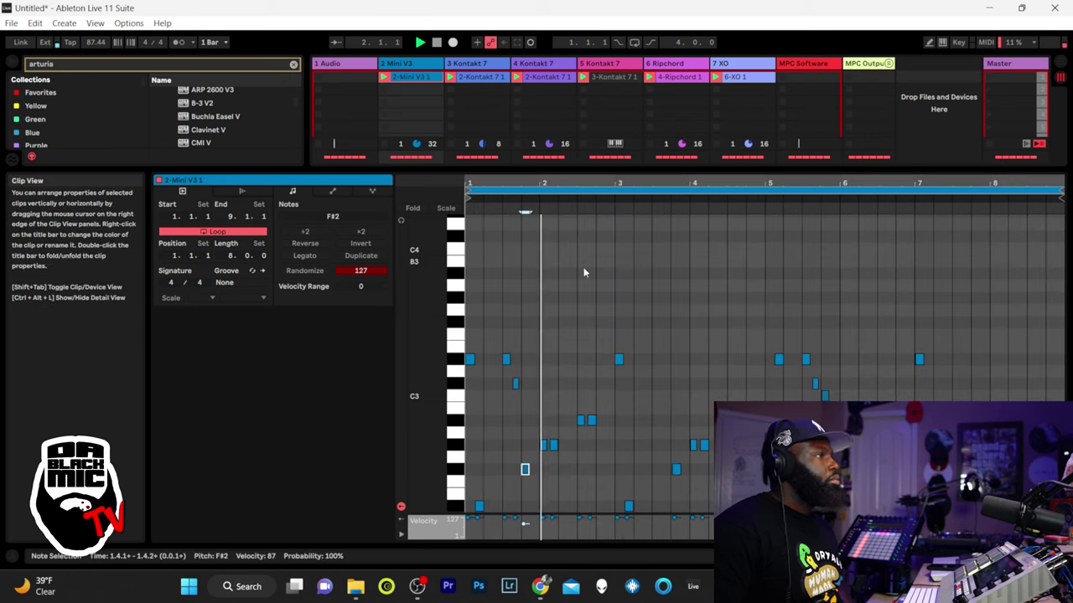
left_click_drag(824, 396, 818, 383)
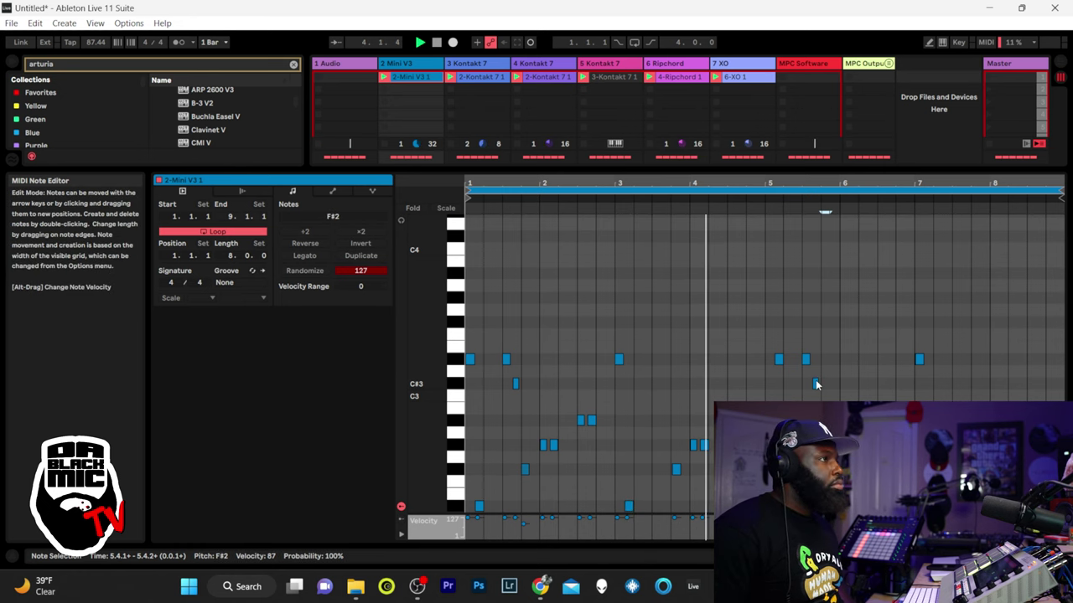
left_click_drag(788, 170, 830, 407)
left_click(421, 67)
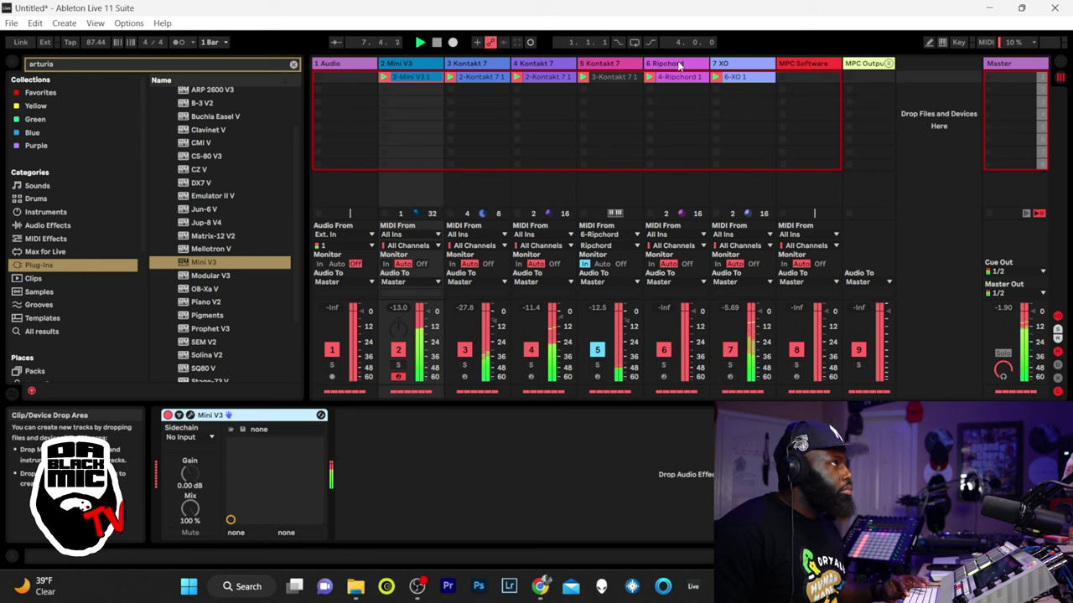
Play the beat with the 6-XO 1 clip open, check the closed hi-hat slot in XO, and close the plug-in window.
left_click(739, 77)
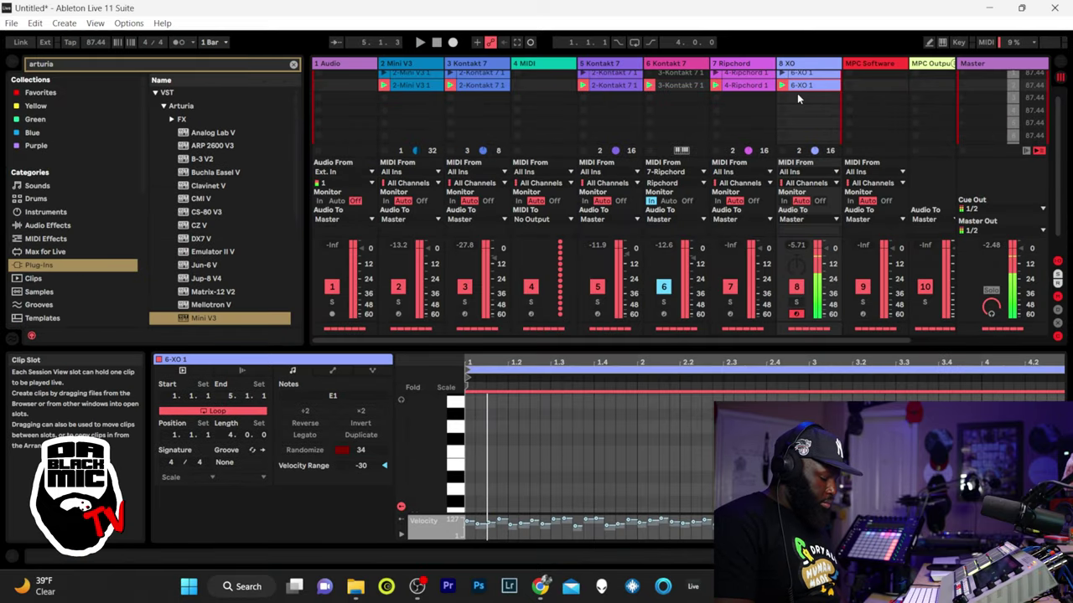
key("space")
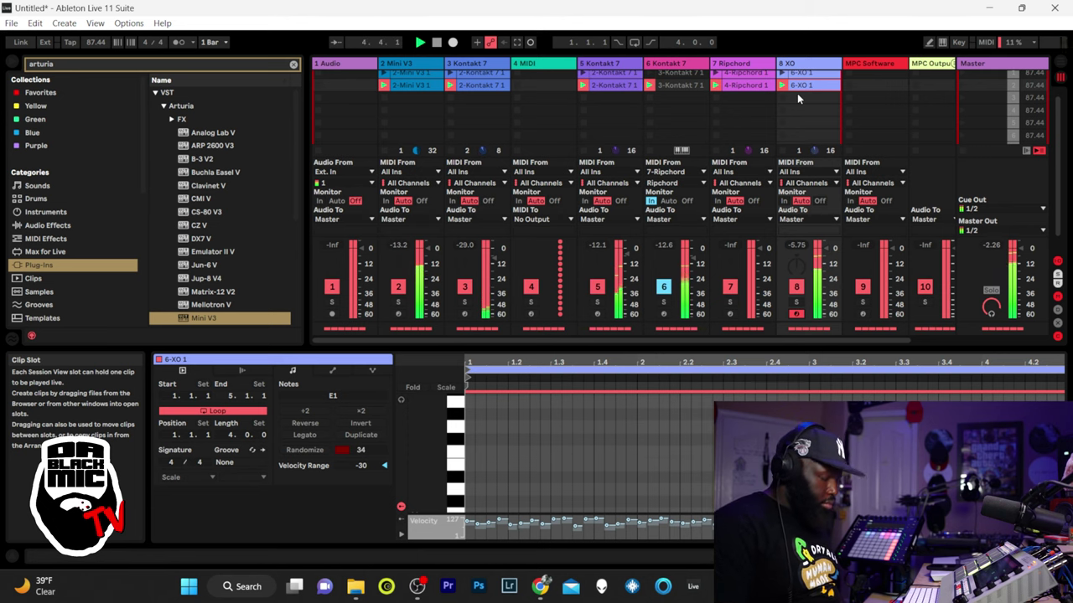
left_click(808, 63)
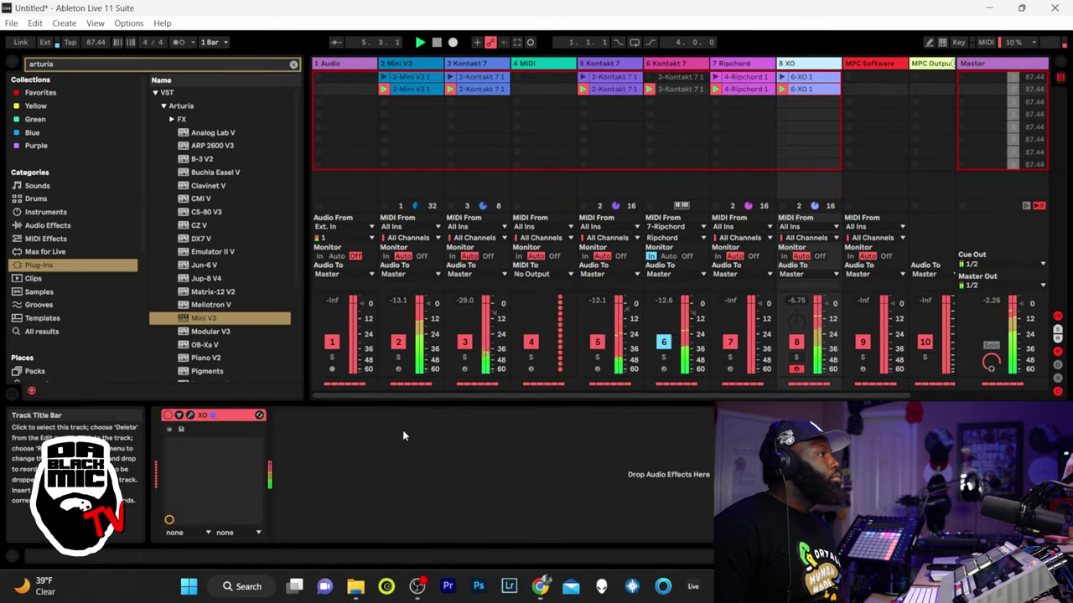
left_click(190, 414)
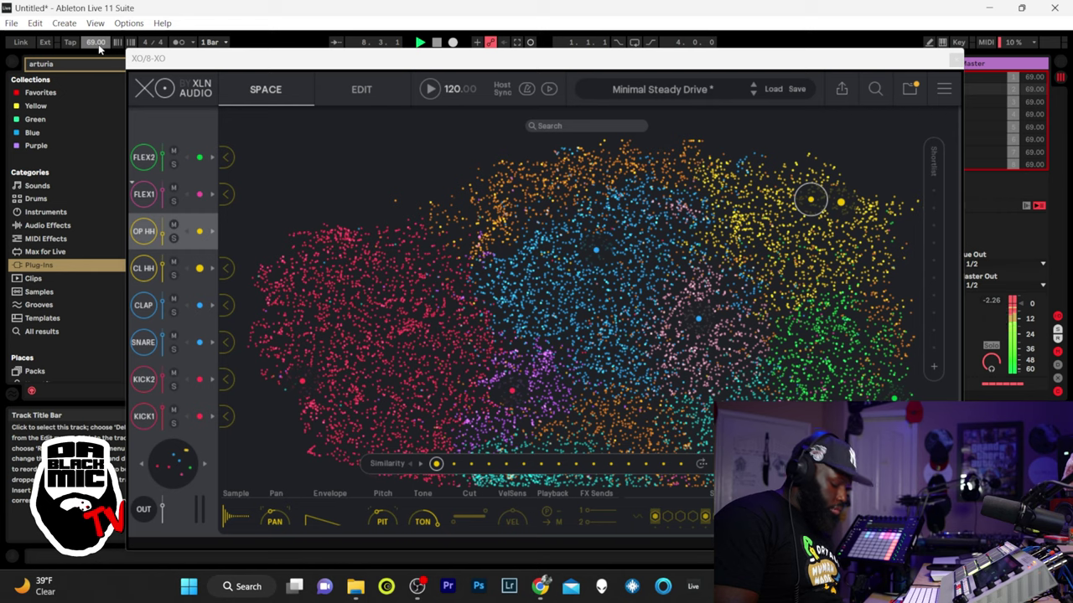
left_click(184, 268)
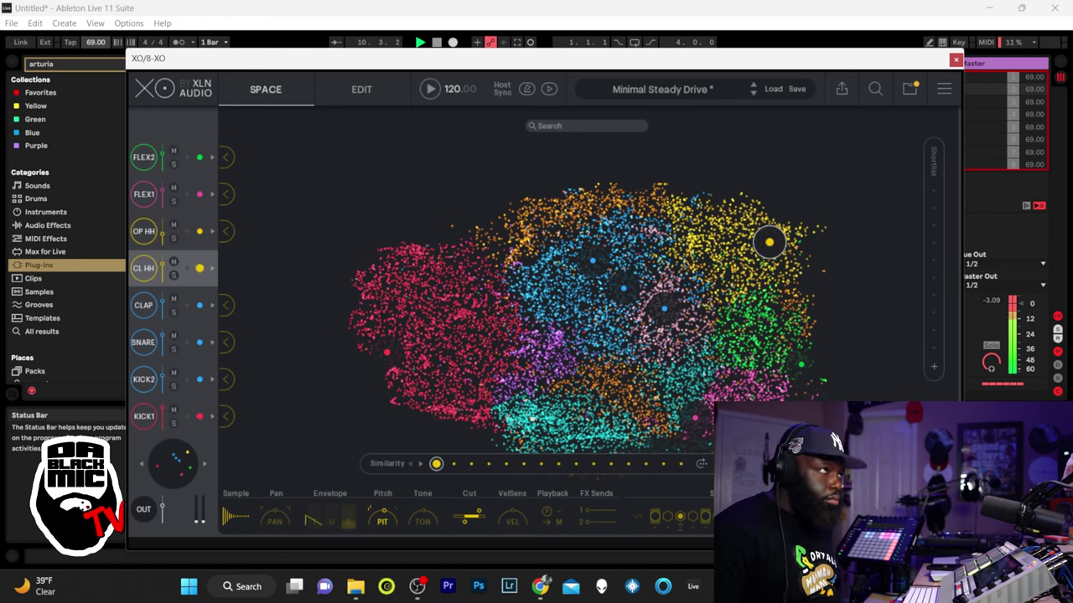
left_click(955, 60)
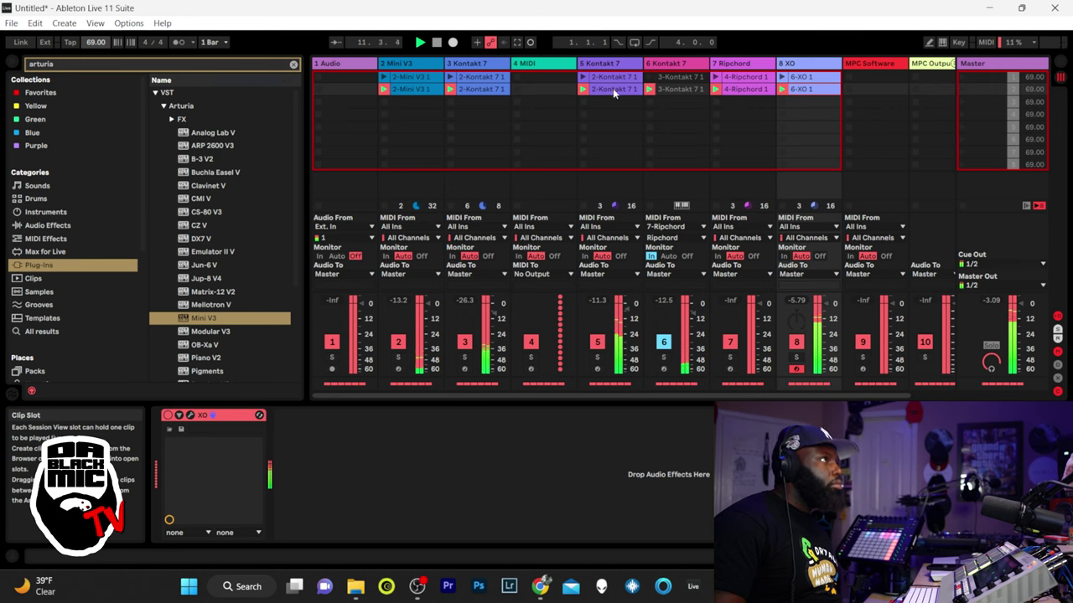
Close track 5's Kontakt 7 window, then load Hypha's Faint of Heart preset on the 6 Kontakt 7 track and close its window.
left_click(435, 42)
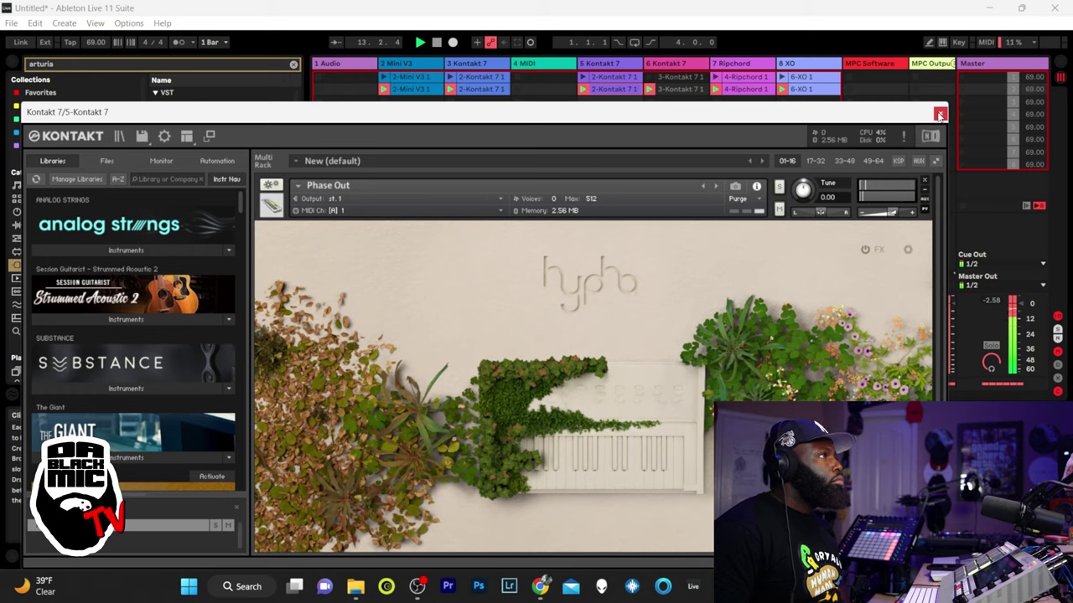
left_click(939, 114)
left_click(670, 67)
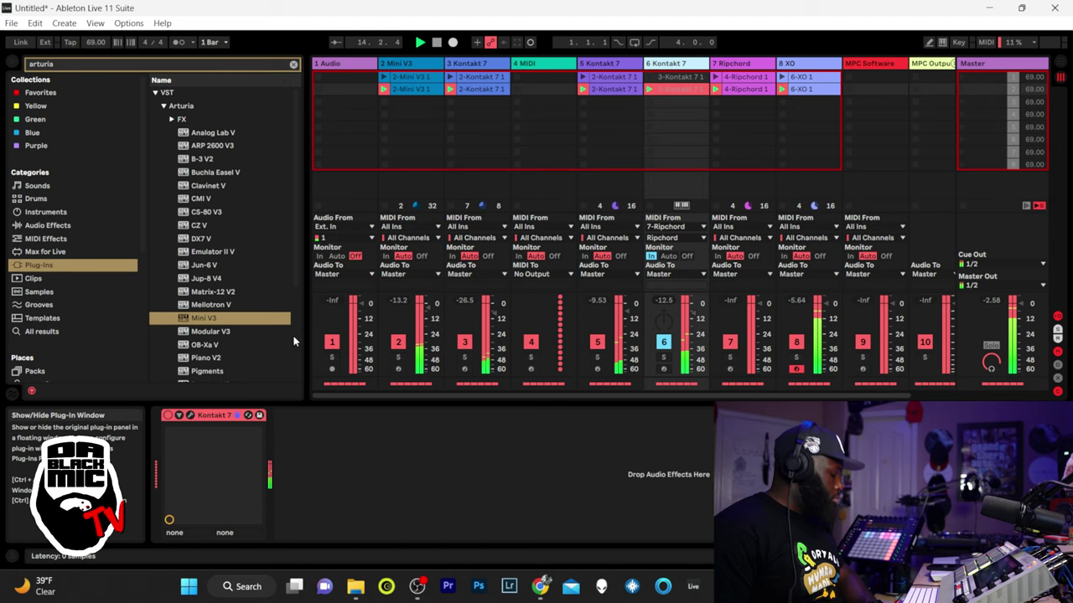
key("ctrl+alt+p")
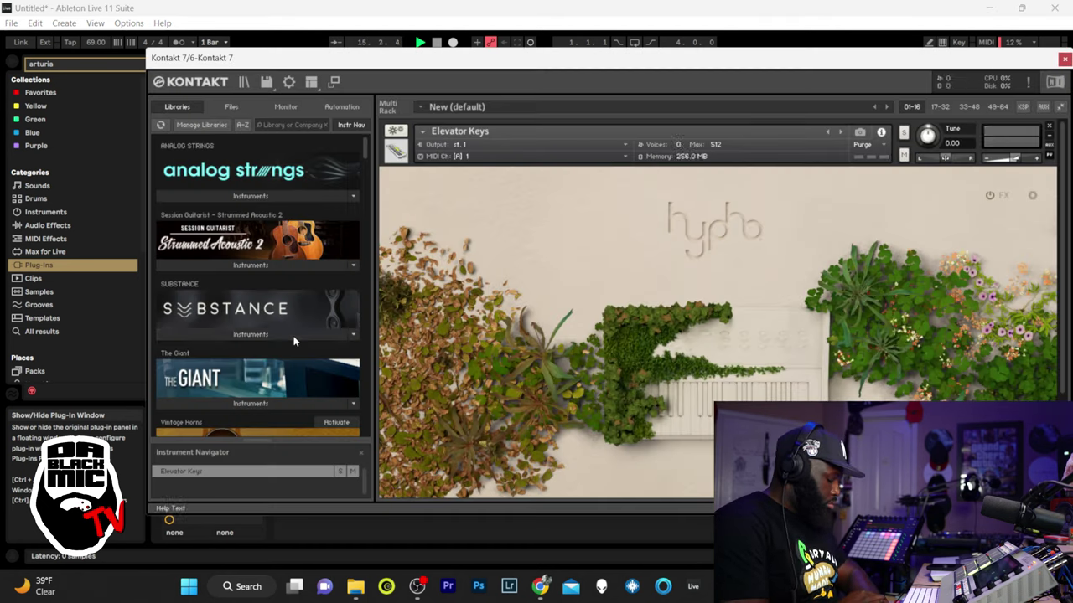
left_click(841, 134)
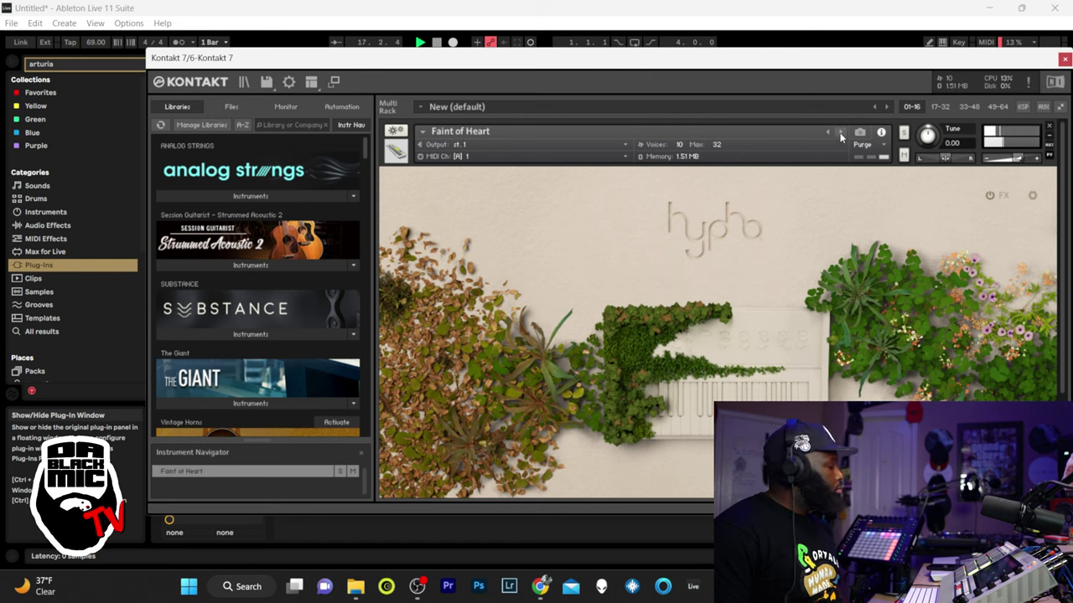
left_click_drag(837, 65, 717, 237)
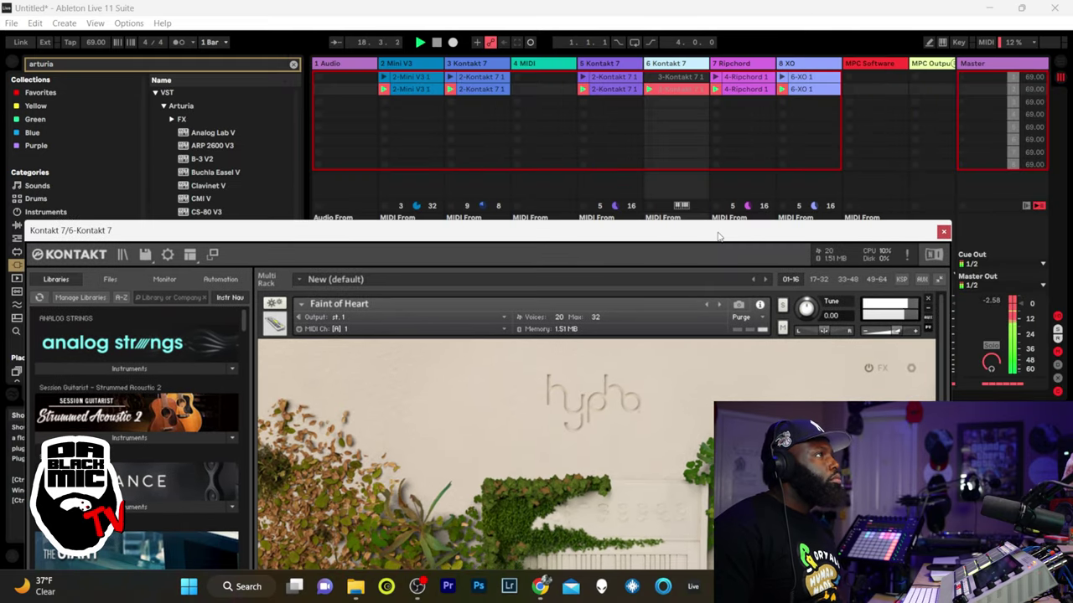
left_click(943, 231)
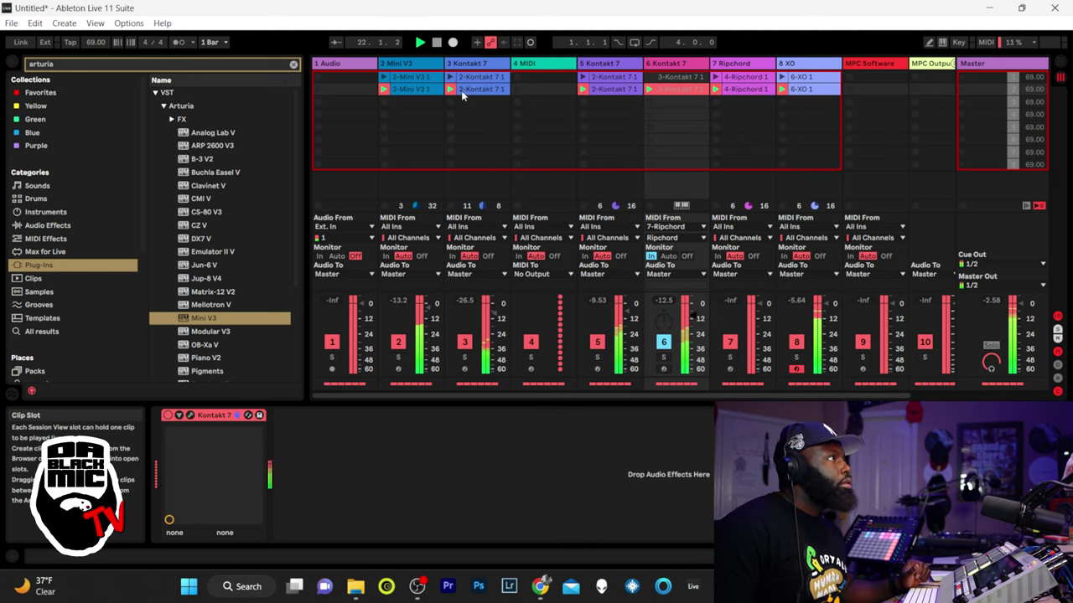
Select the second scene and open its 6-XO 1 clip in the note editor.
left_click(987, 89)
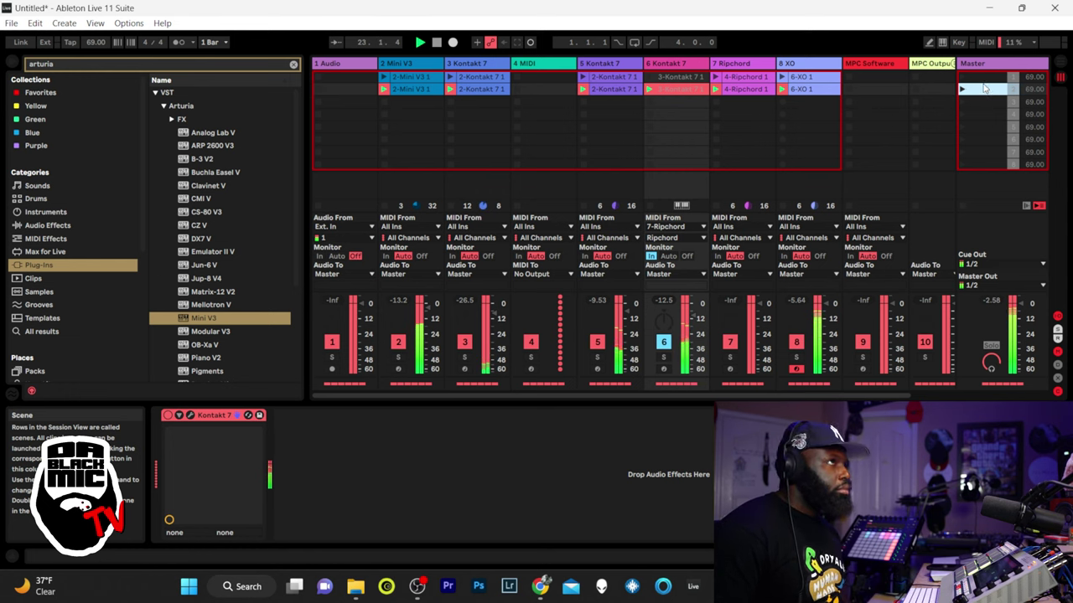
left_click(800, 90)
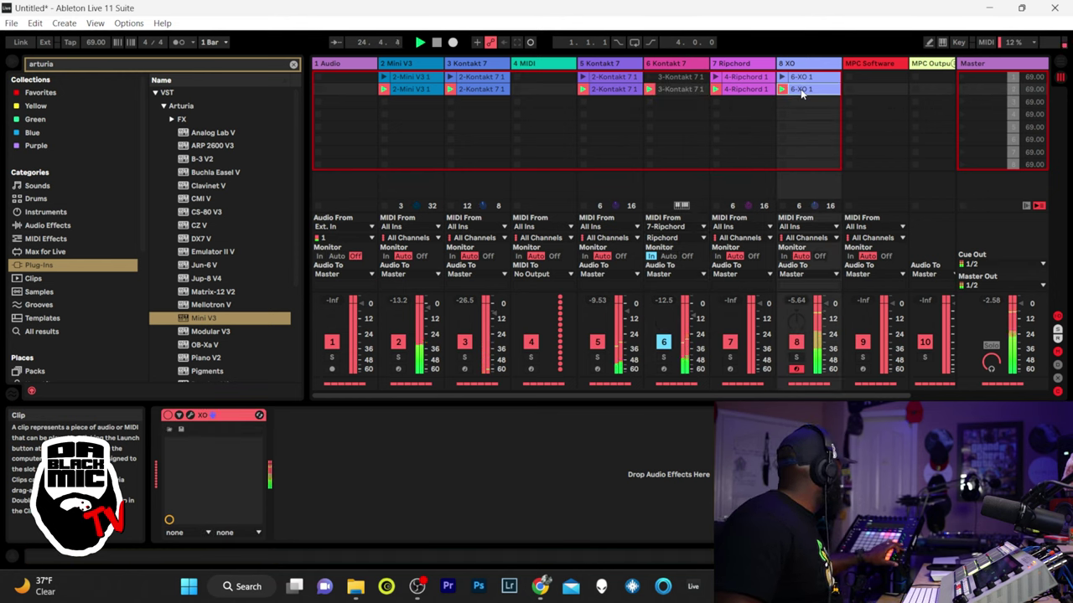
double_click(801, 91)
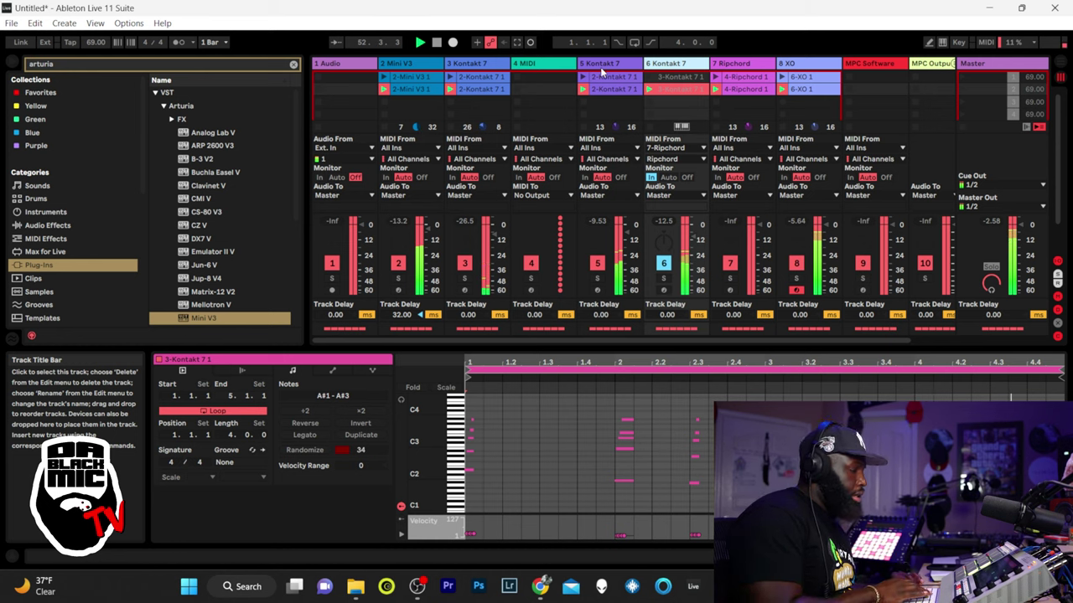
Insert a new MIDI track after 6 Kontakt 7 and move the Ripchord track directly beside 6 Kontakt 7.
key("ctrl+shift+t")
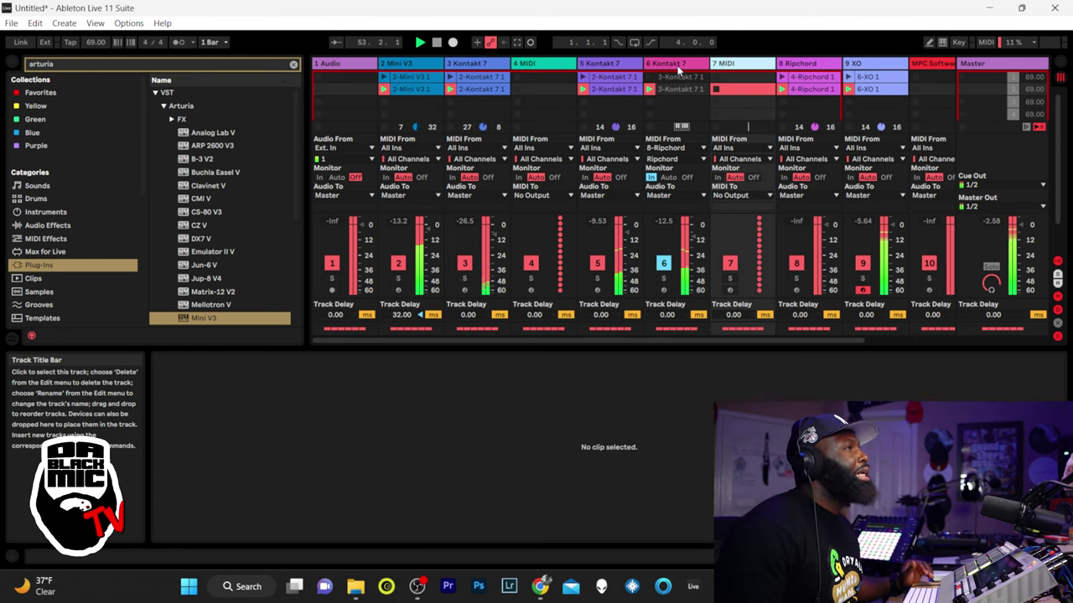
left_click(678, 63)
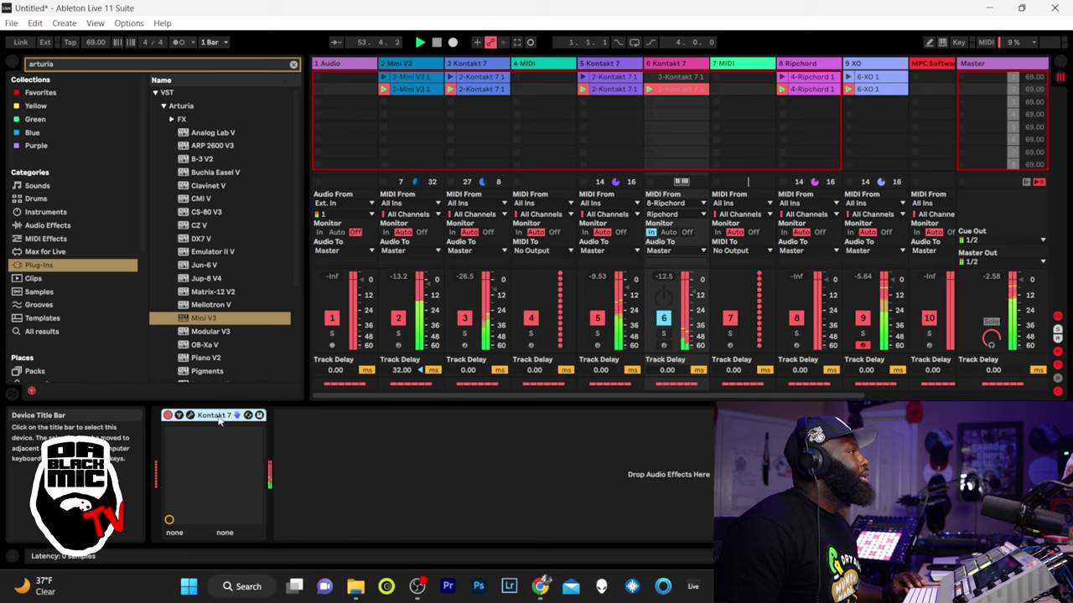
left_click(728, 63)
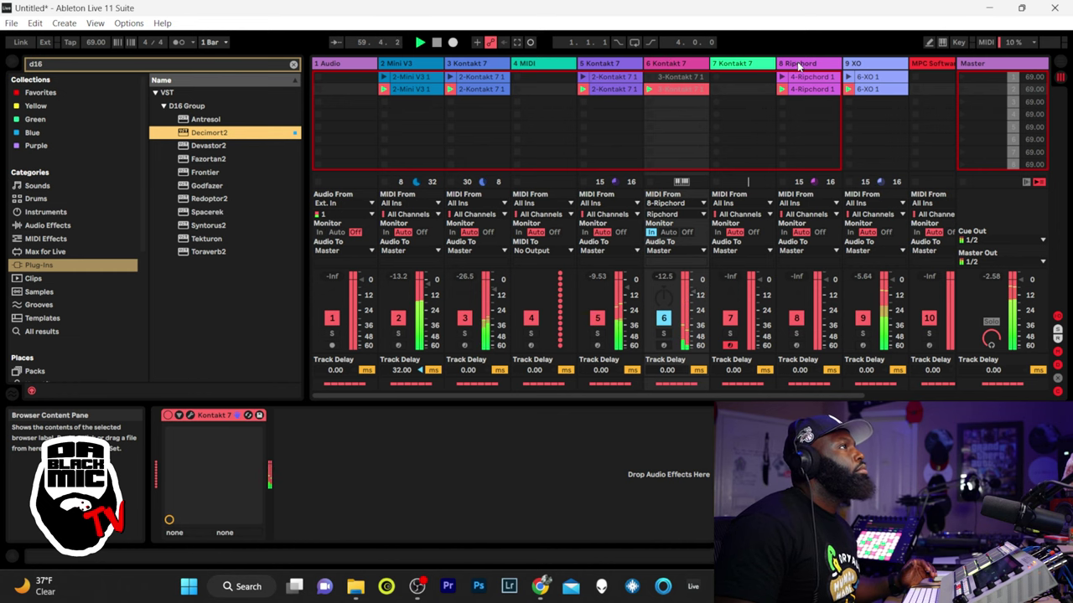
left_click_drag(800, 66, 680, 68)
Try different resampler frequencies in Decimort2 on the 6 Kontakt 7 track, starting from the MPC60 preset and ending at about 8710 Hz.
left_click(680, 68)
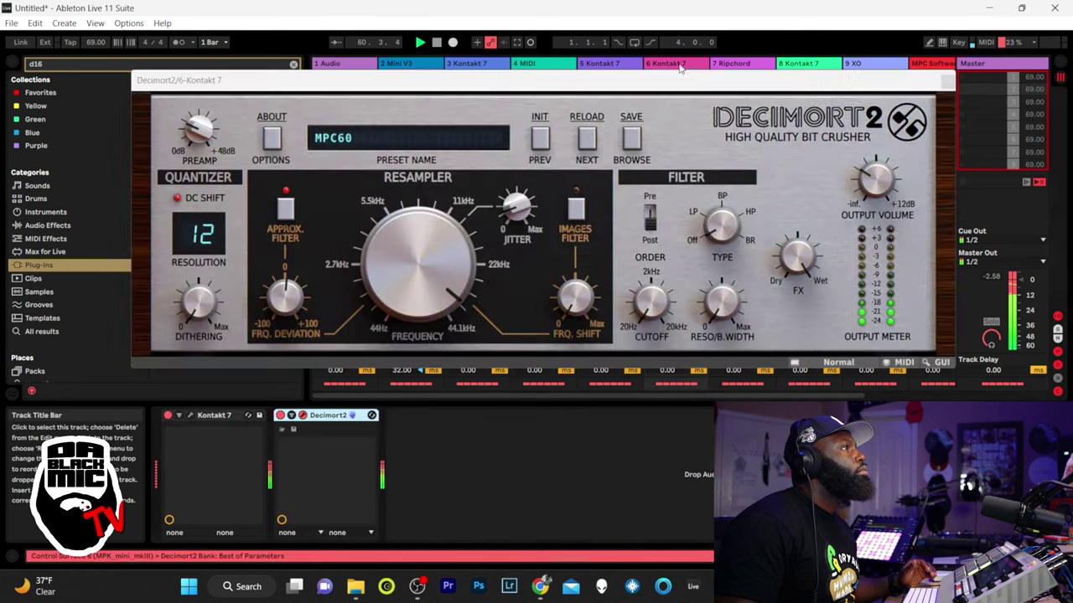
left_click_drag(401, 265, 409, 369)
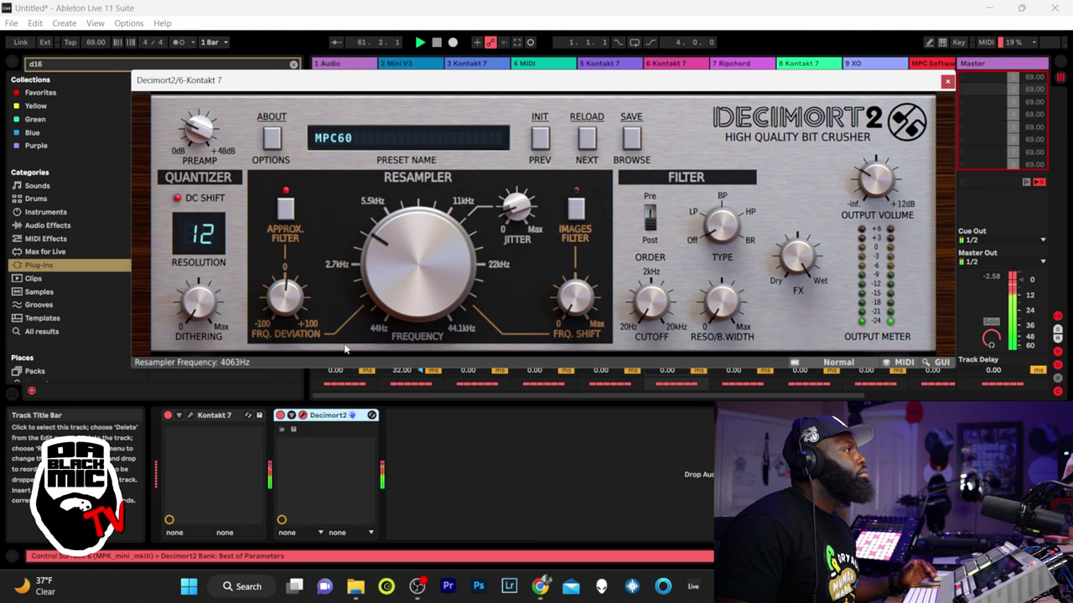
left_click_drag(308, 278, 303, 335)
left_click_drag(399, 264, 427, 228)
left_click_drag(433, 188, 412, 225)
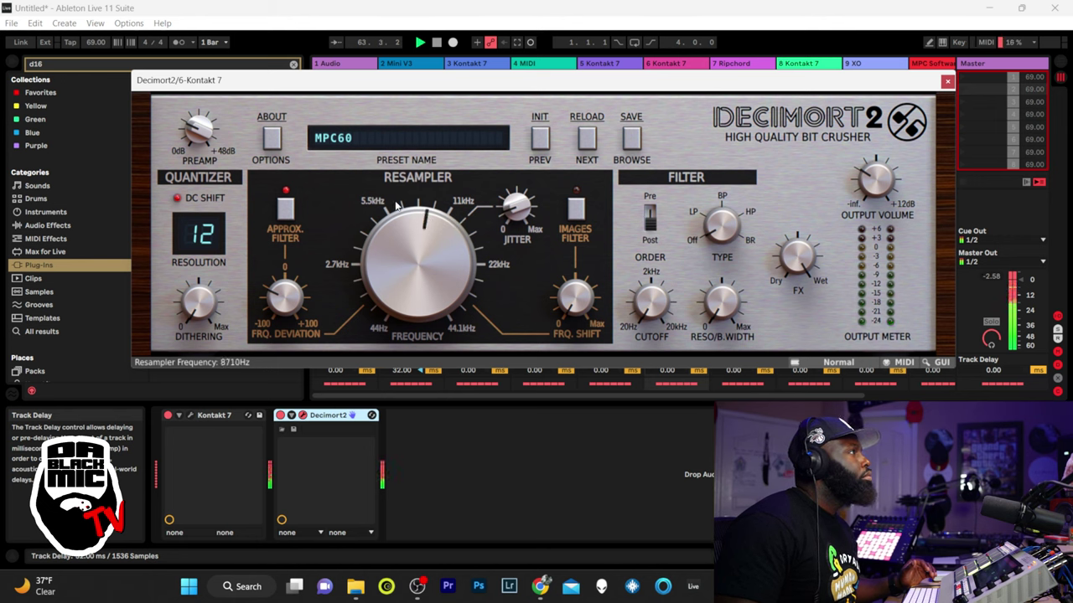
Load the - Bypass - preset in Decimort2, lower its resampler frequency, and close and reopen the plug-in window.
left_click(362, 140)
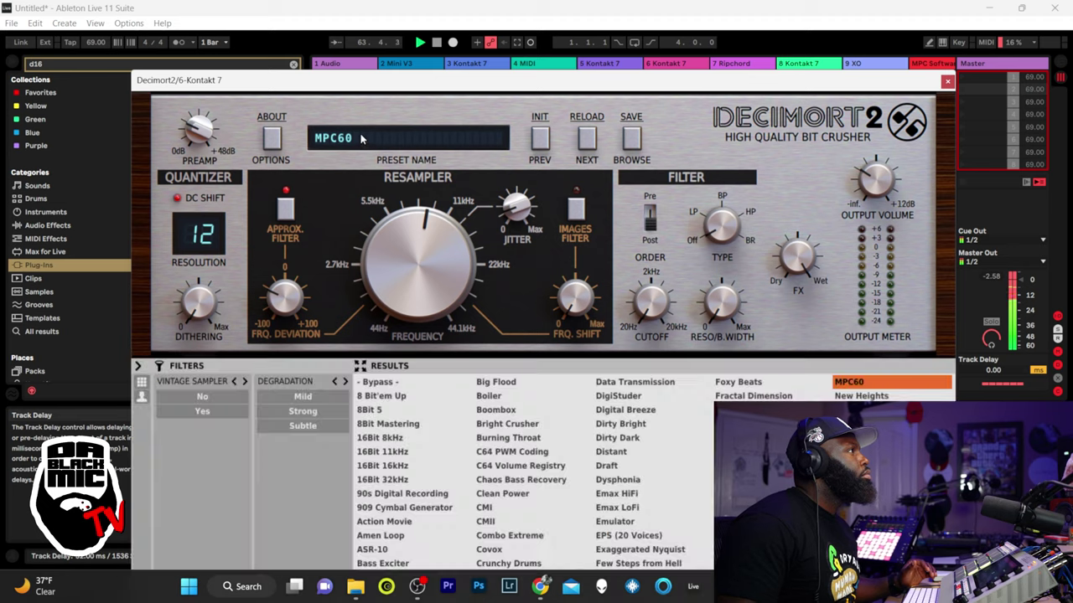
left_click(387, 383)
left_click_drag(395, 287, 396, 293)
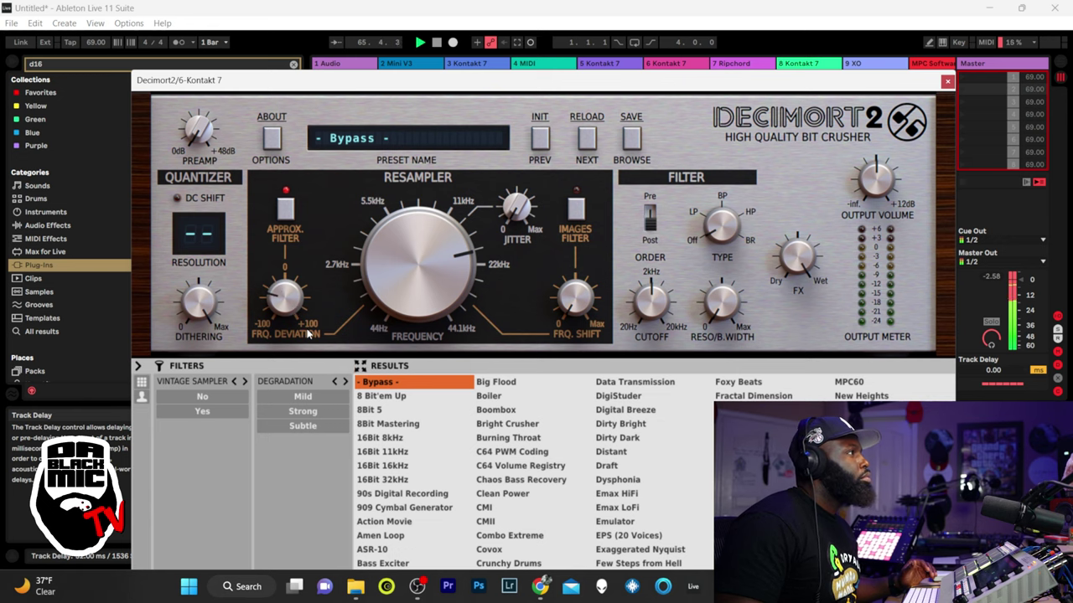
left_click(947, 81)
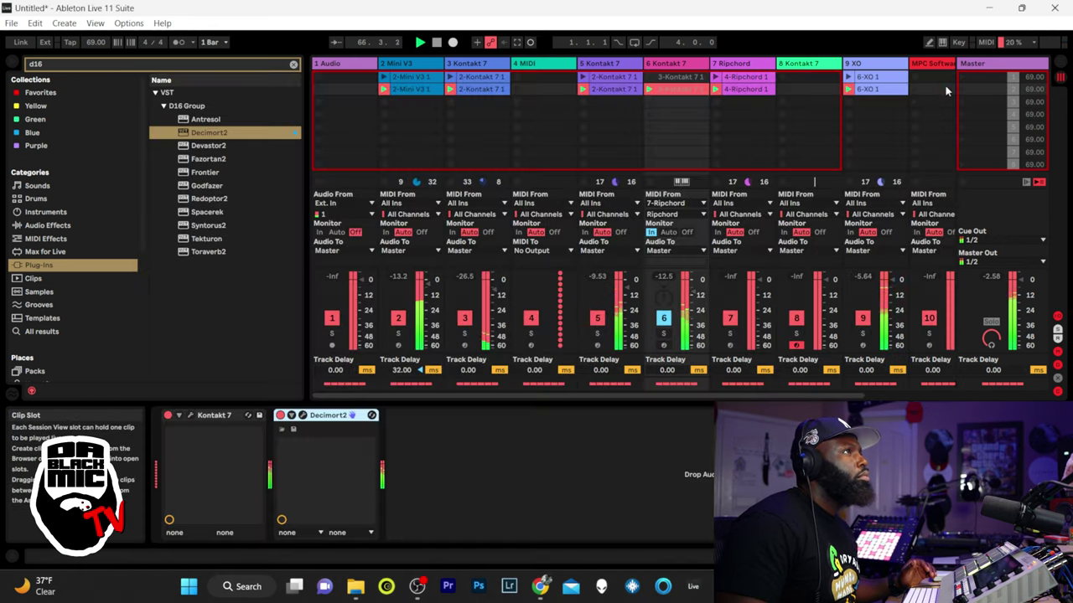
left_click(302, 416)
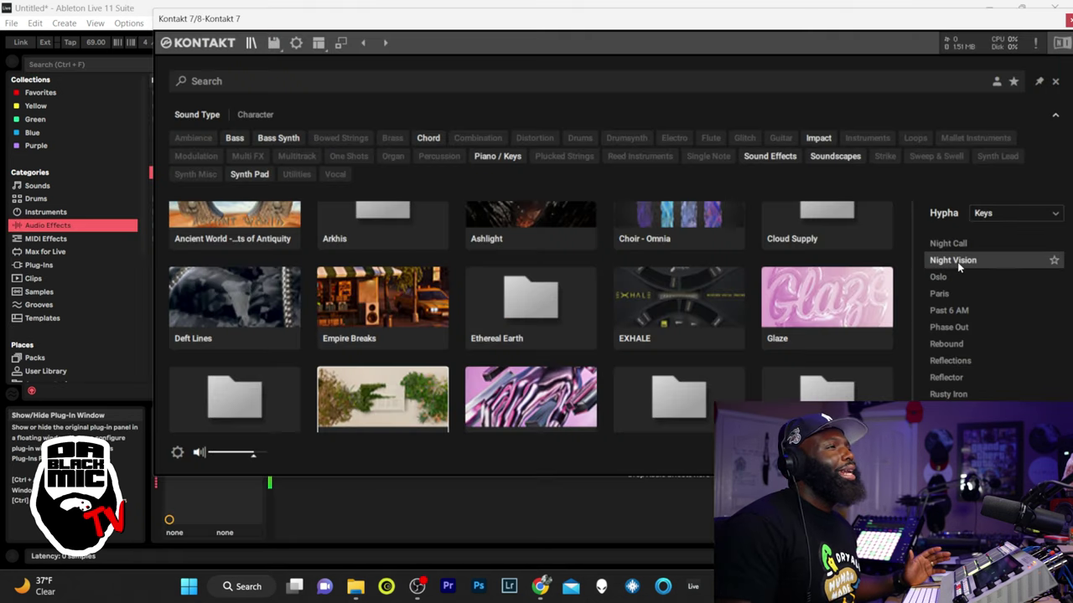
Select the Baloon preset from Hypha's Keys presets in the 8 Kontakt 7 track's browser.
scroll(957, 251, "up", 10)
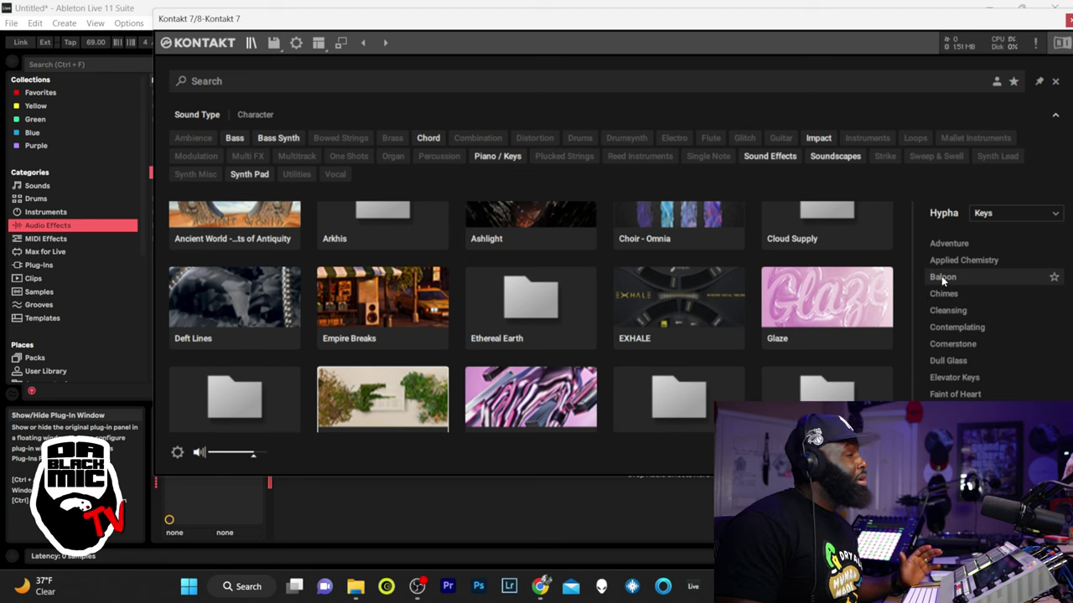
left_click(941, 275)
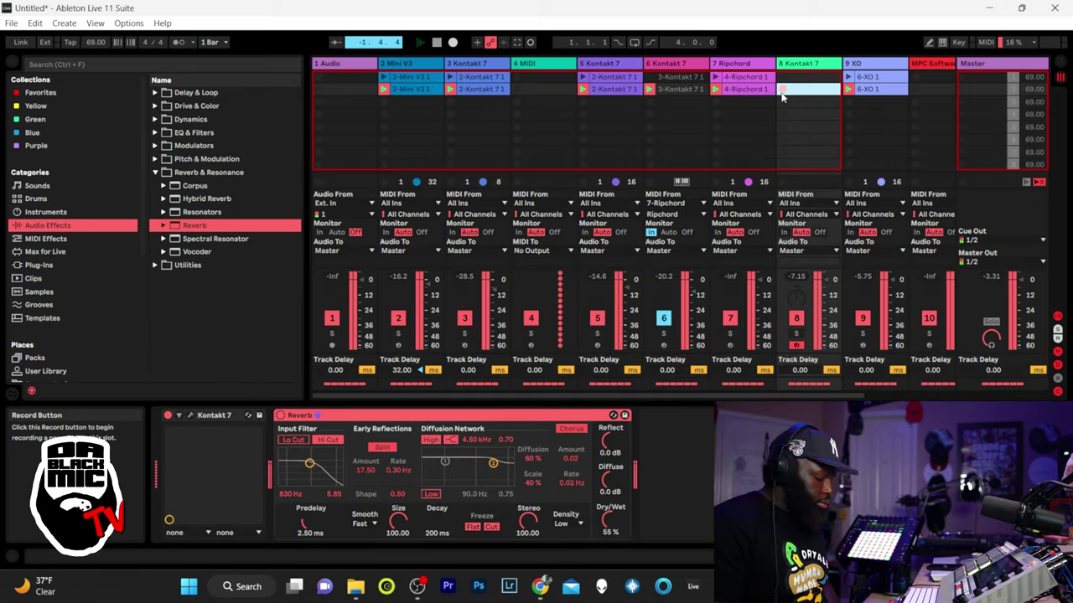
Record a clip into the second slot of the 8 Kontakt 7 track and mute the track.
left_click(781, 91)
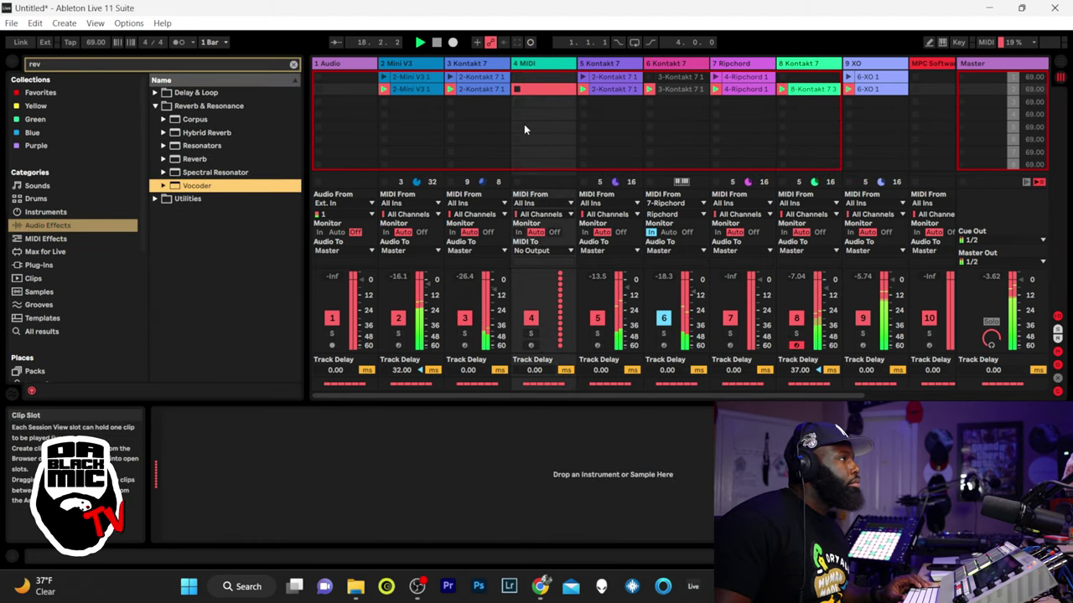
left_click(797, 318)
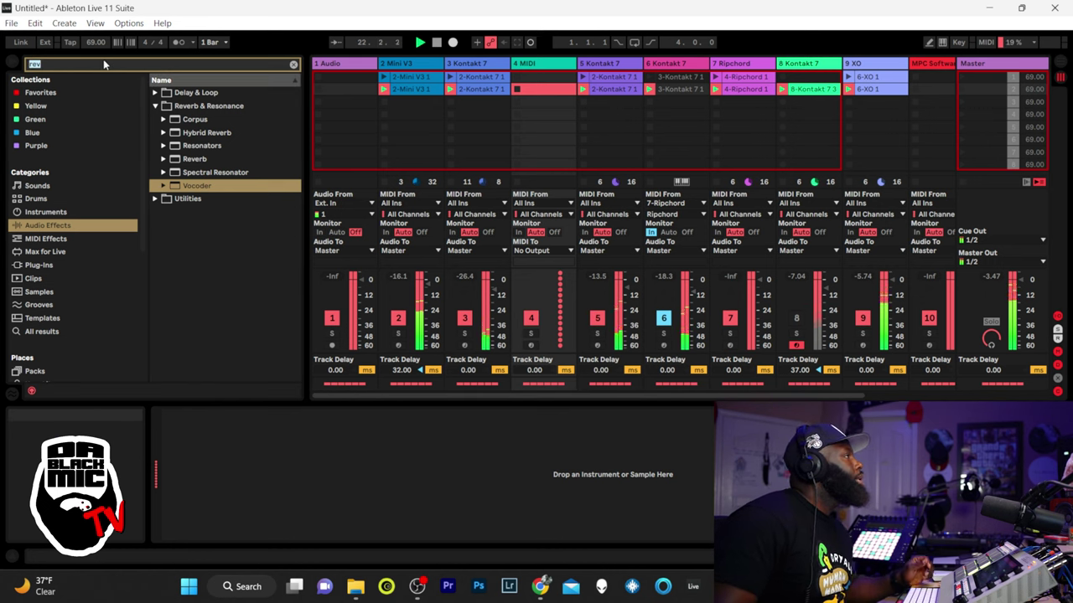
Examine the browser's matches for "rev" among Plug-Ins, Audio Effects, Max for Live and Clips, including the VST folder's plug-in makers.
left_click(48, 266)
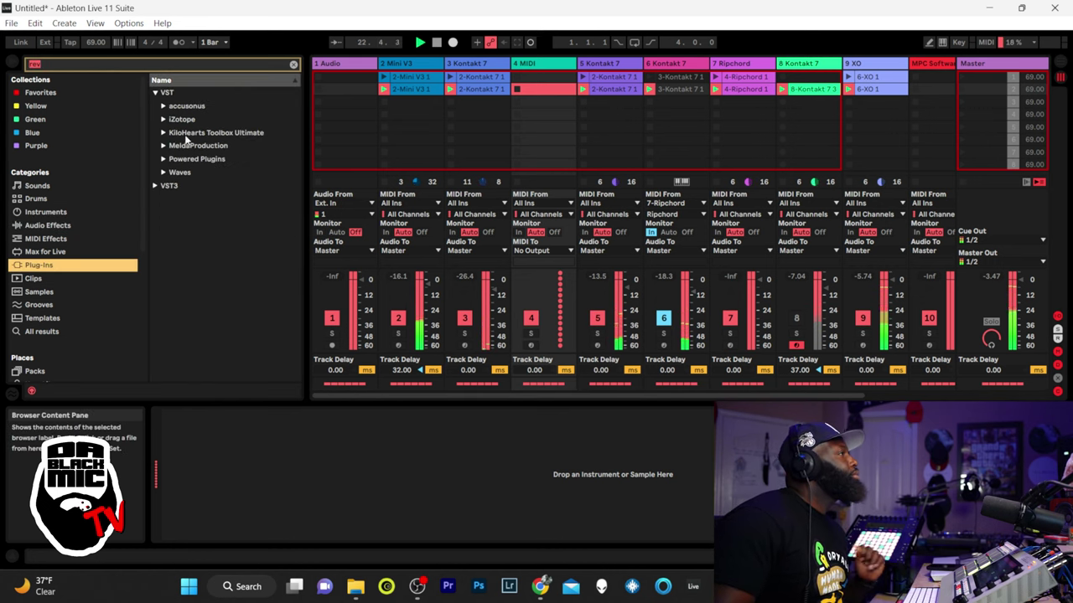
left_click(63, 225)
left_click(59, 252)
left_click(58, 267)
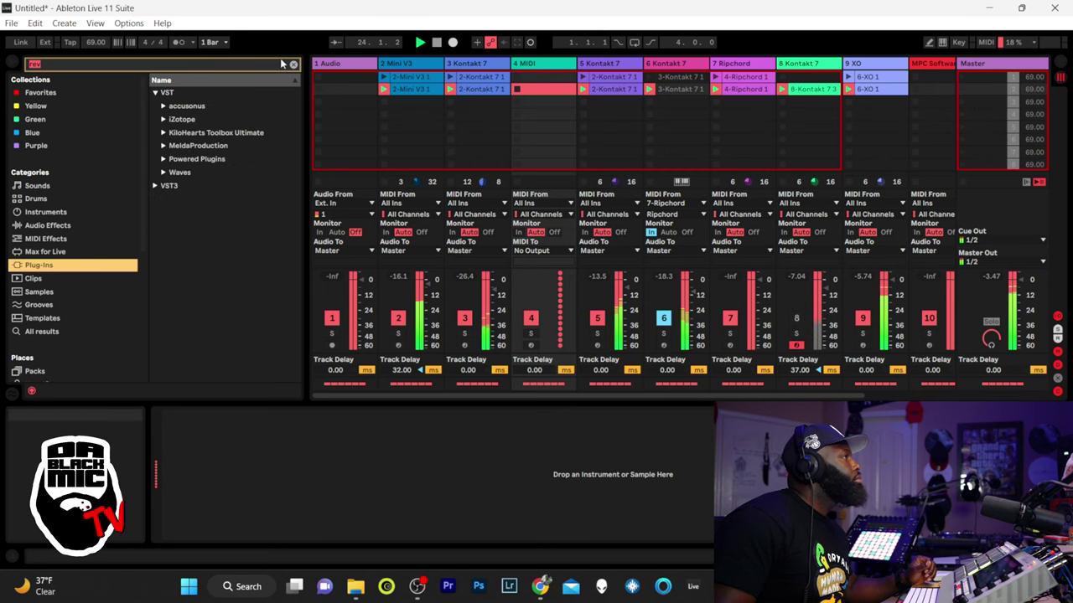
left_click(171, 64)
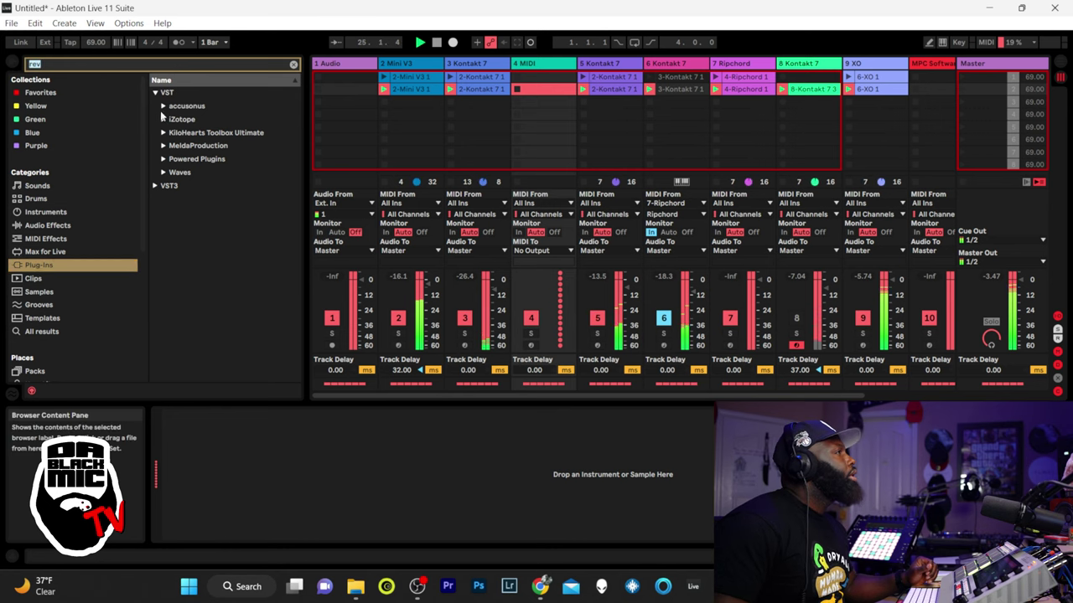
left_click(50, 251)
left_click(38, 278)
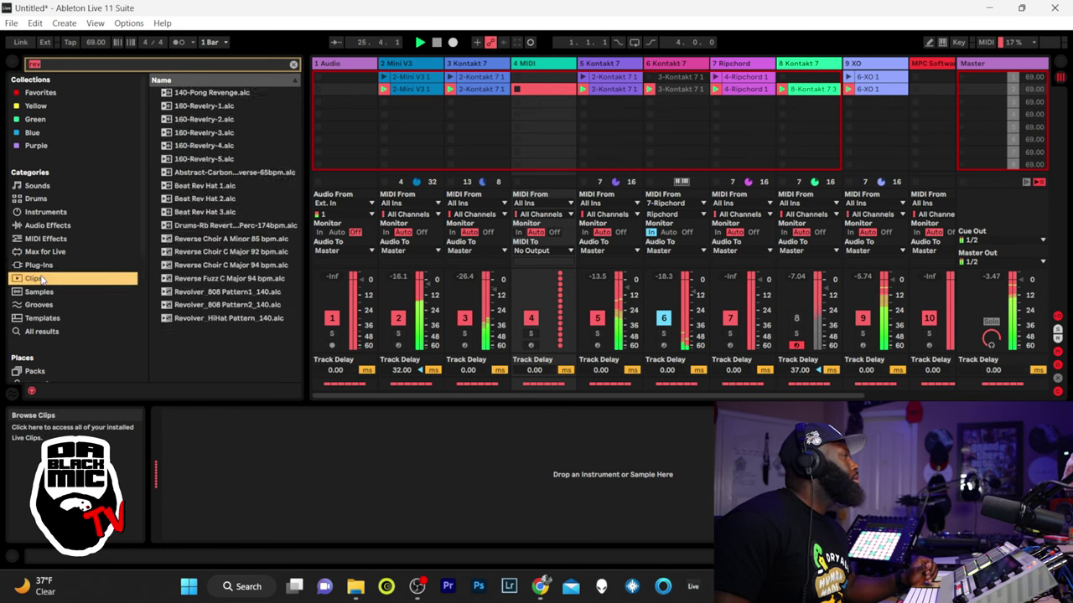
left_click(50, 265)
left_click(153, 93)
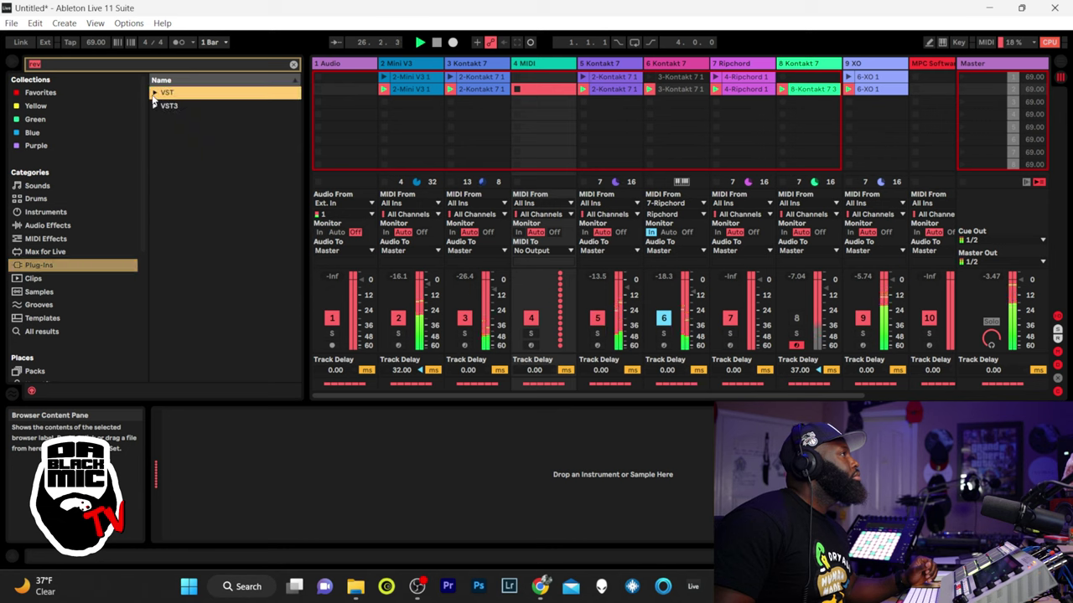
left_click(155, 93)
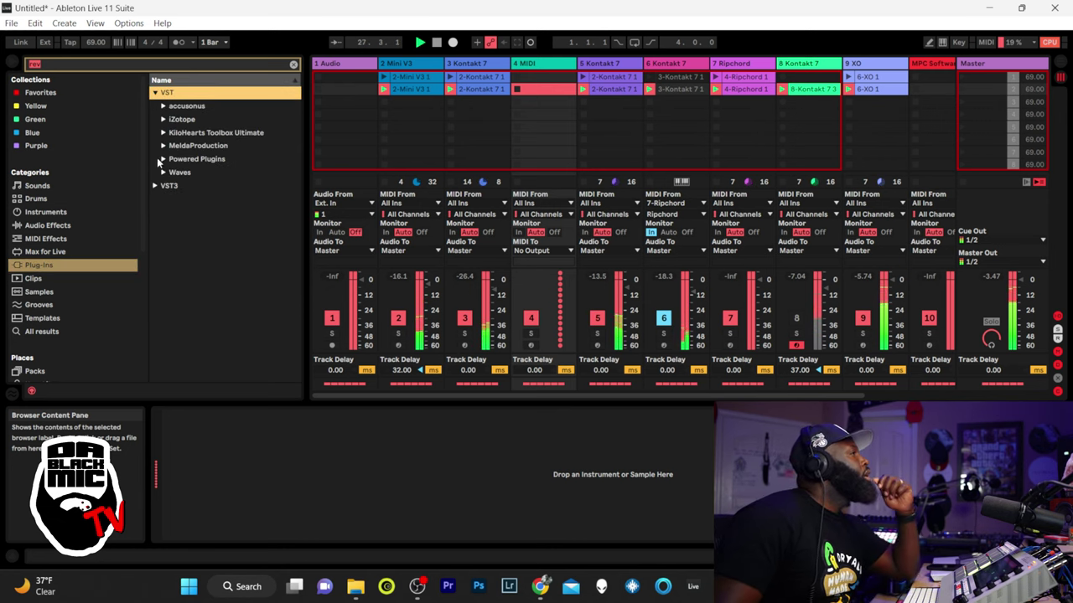
key("ctrl+z")
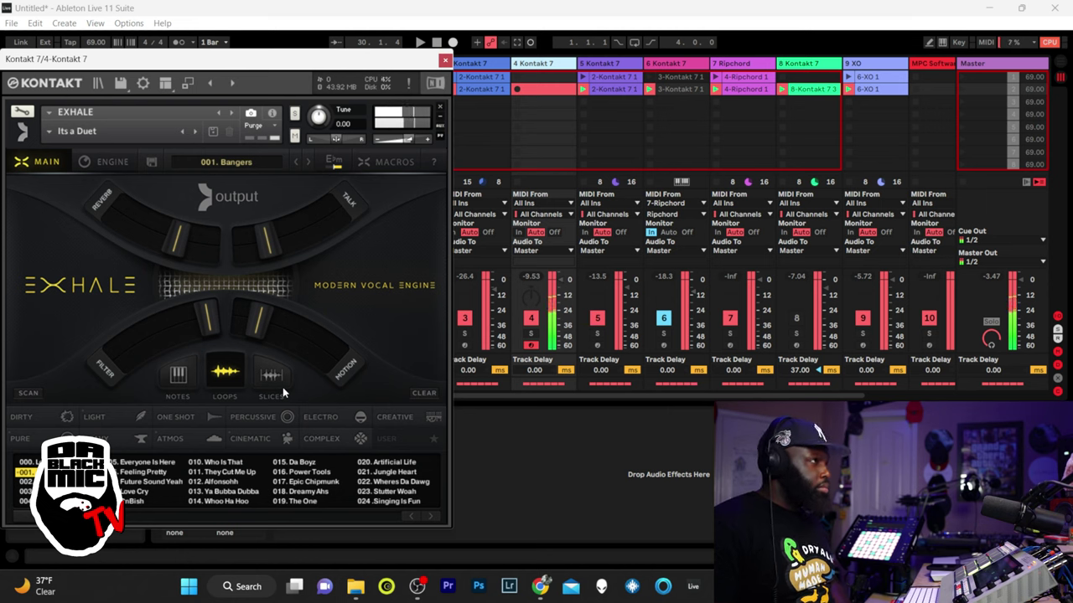
Record Exhale's 011. They Cut Me Up preset into the second slot of the 4 Kontakt 7 track, with the track volume lowered to -26.4 dB.
left_click(552, 267)
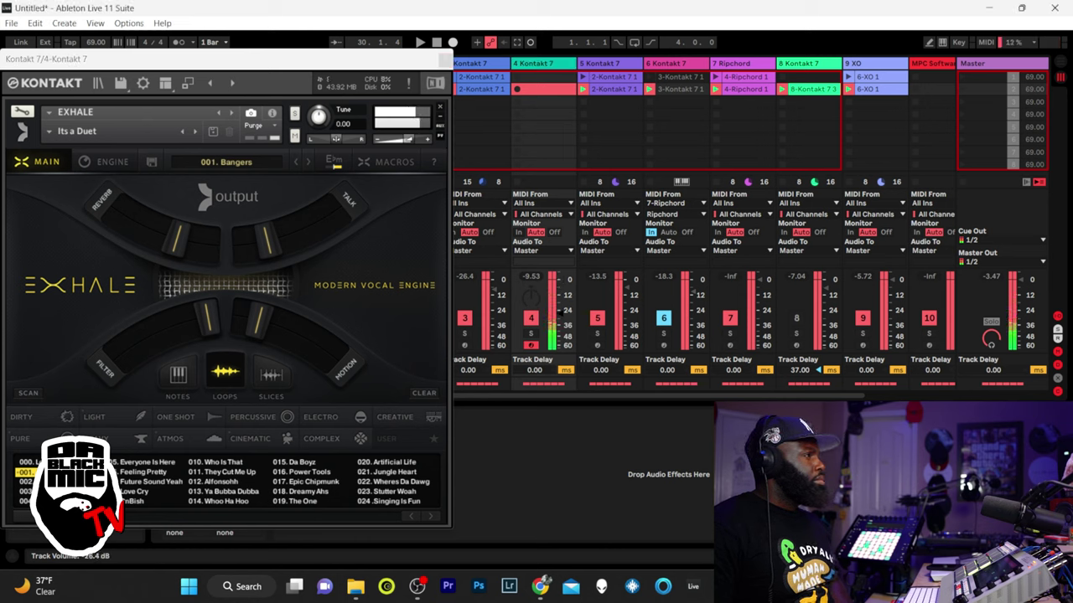
left_click(231, 472)
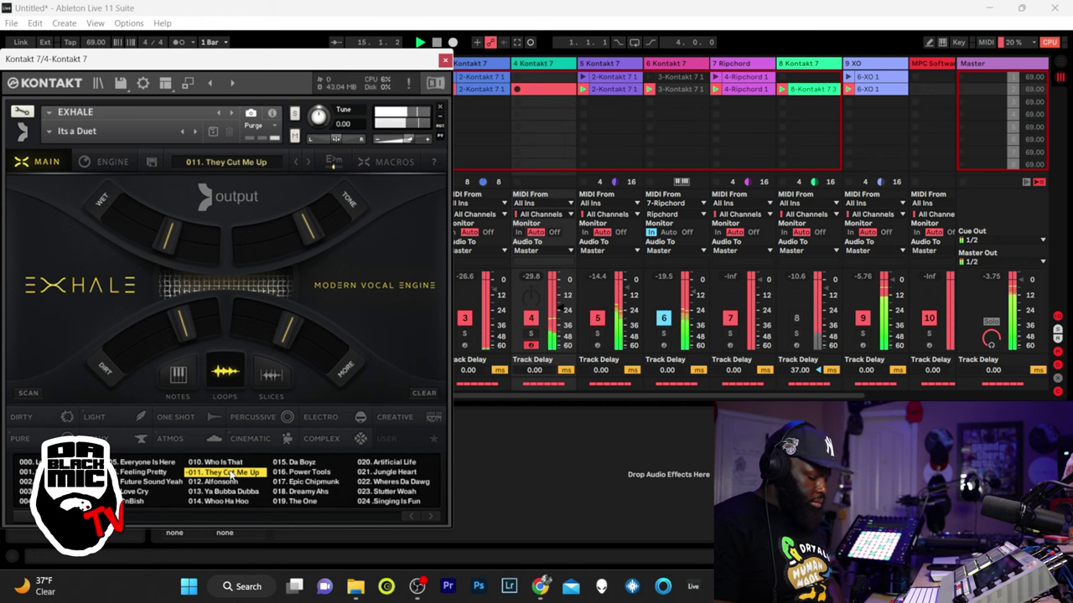
left_click(517, 91)
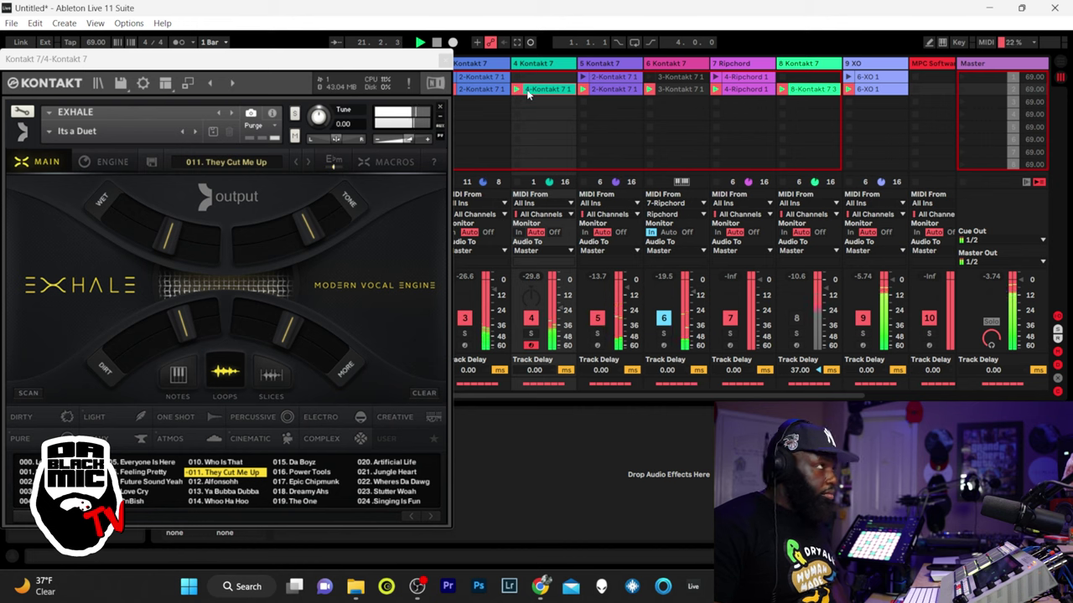
left_click(551, 64)
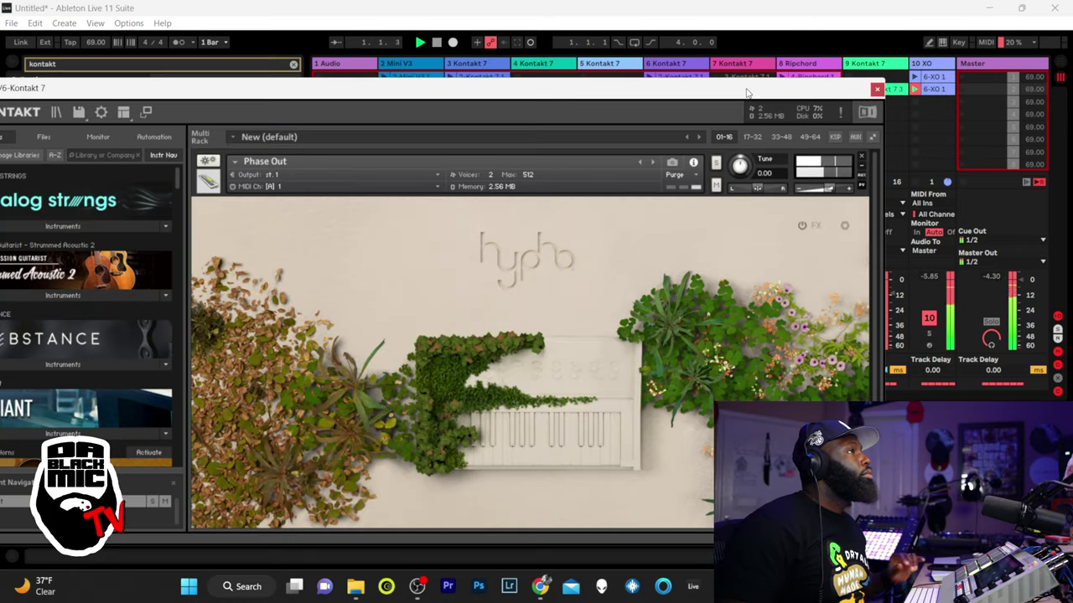
Move the Phase Out instrument window clear of the mixer and audition the 9 Kontakt 7 and 10 XO tracks, leaving both muted.
left_click_drag(656, 92, 564, 244)
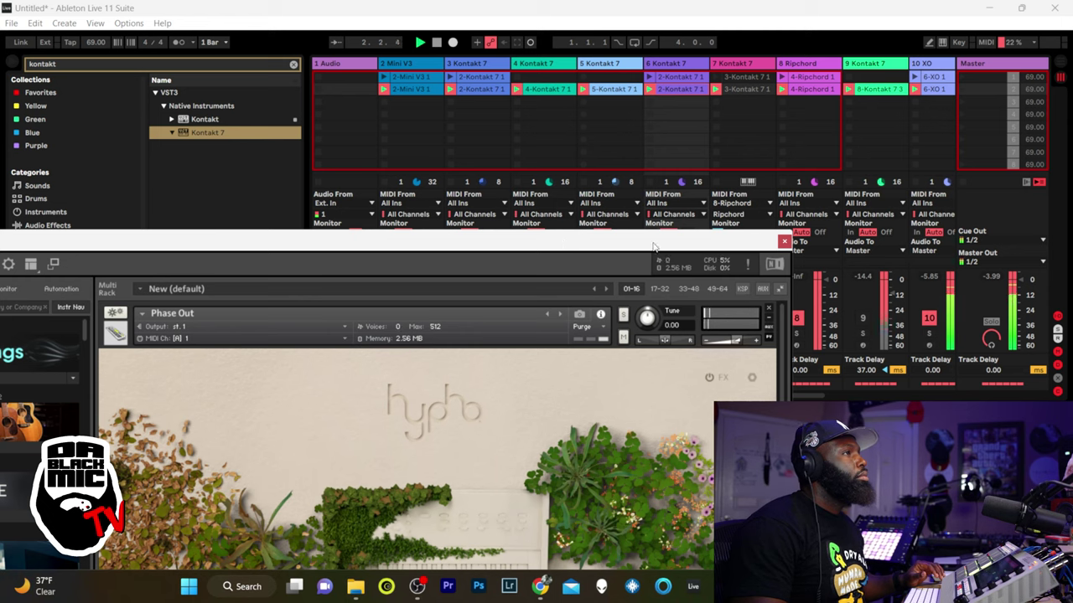
left_click(864, 319)
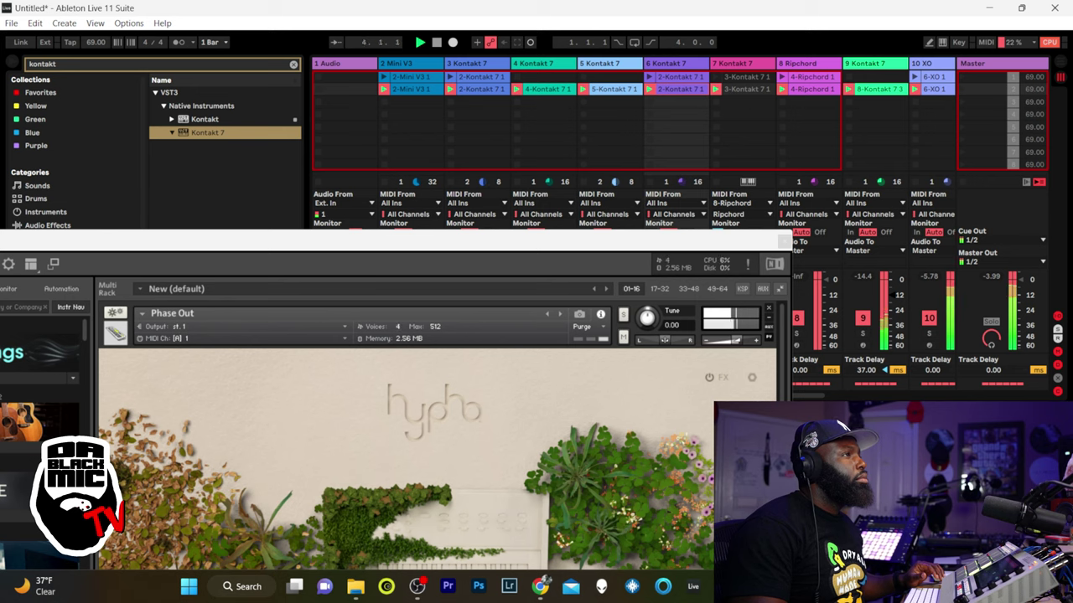
left_click(928, 319)
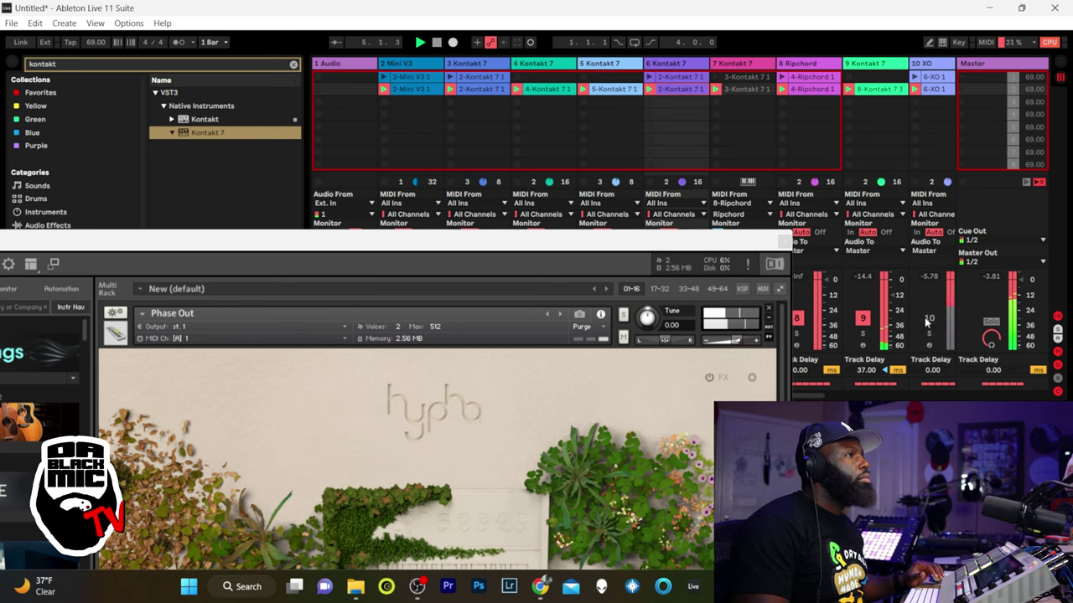
left_click(928, 319)
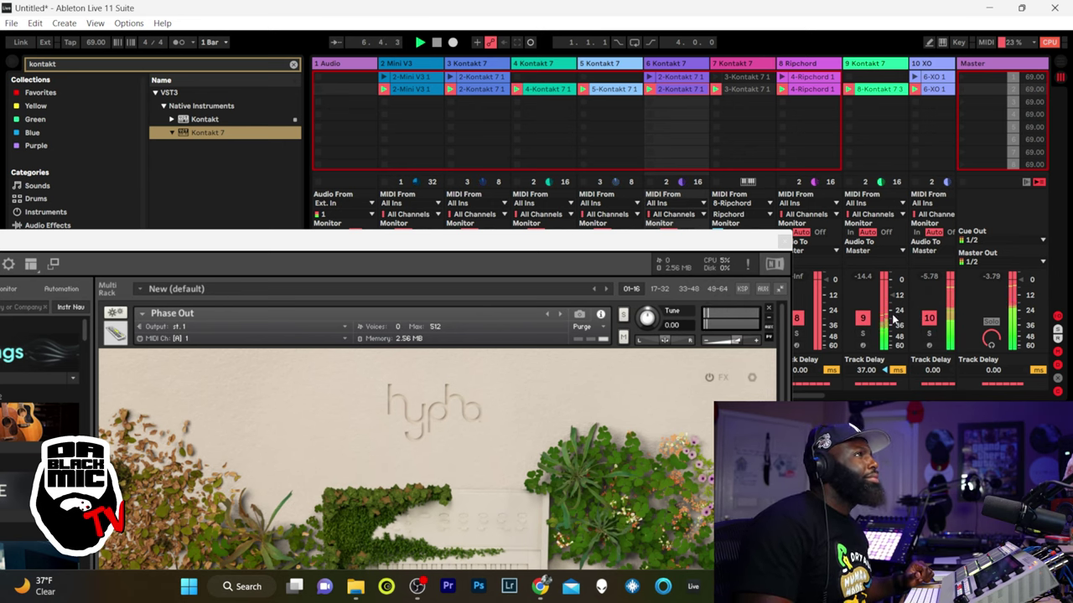
left_click(864, 318)
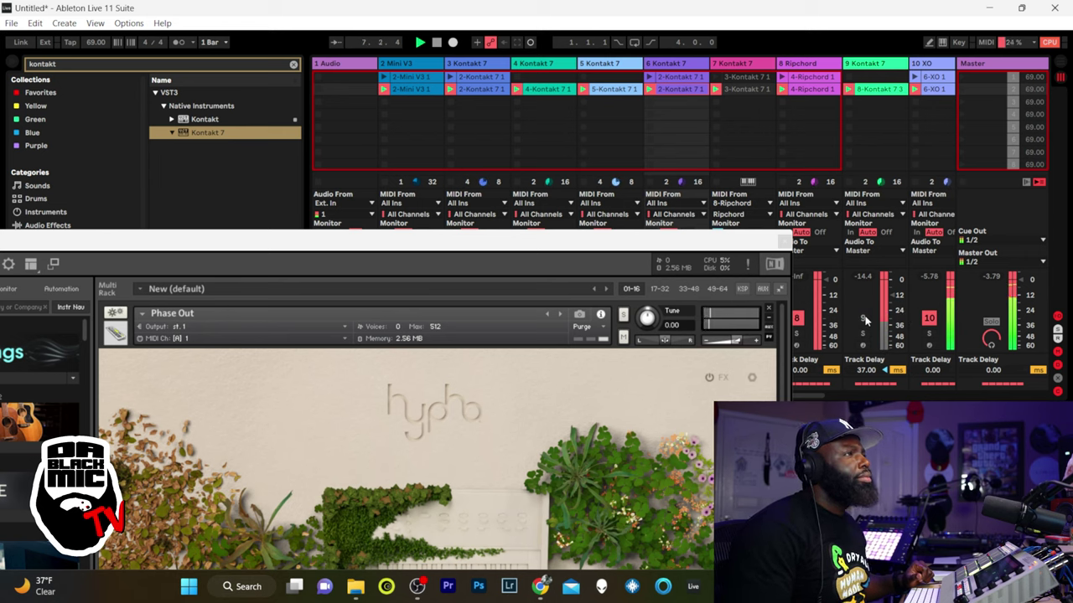
left_click(929, 320)
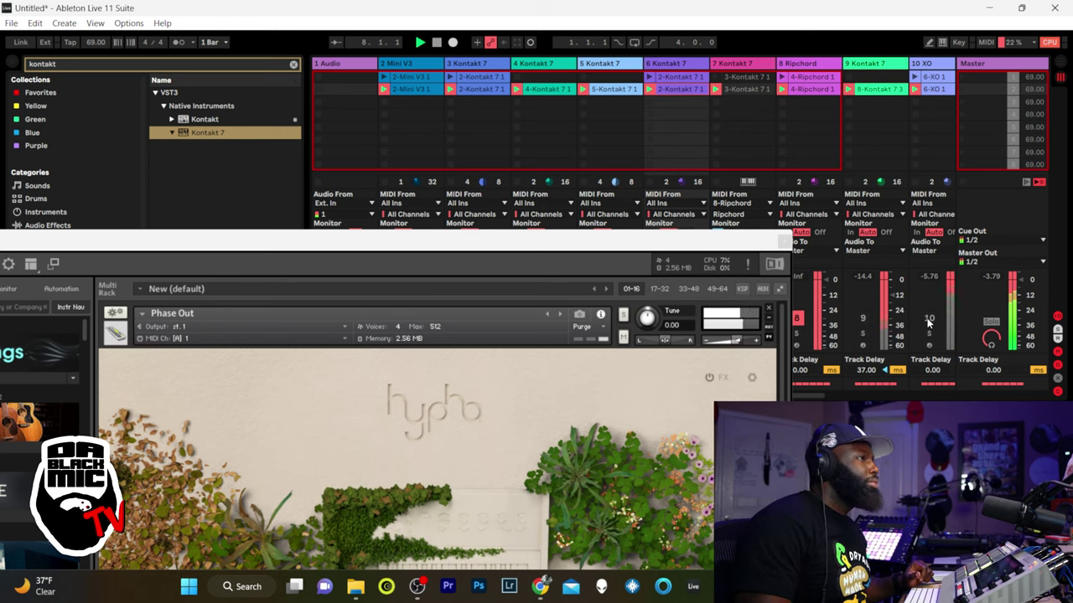